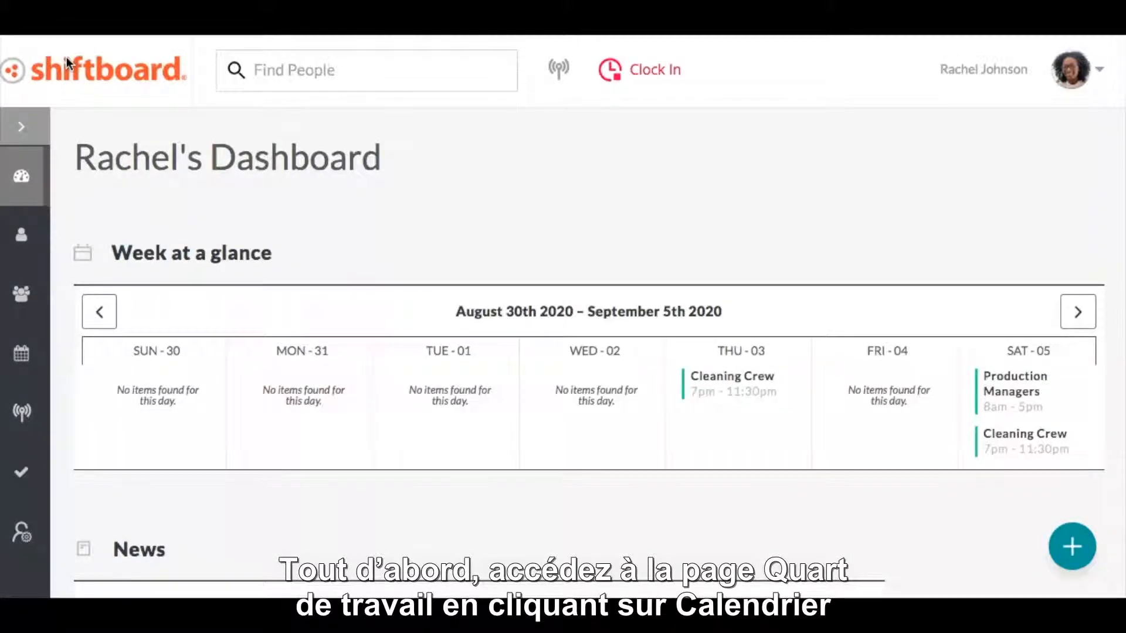
- Open the schedule's Shifts page and look over the shifts for the week of December 20–26, 2020
click(35, 129)
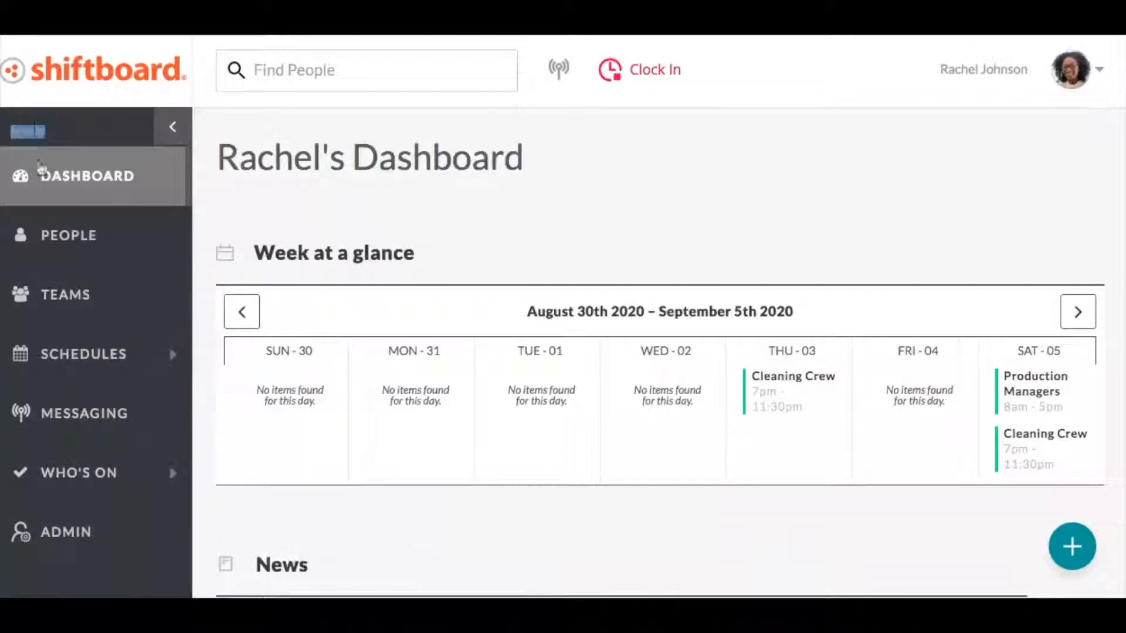
click(66, 350)
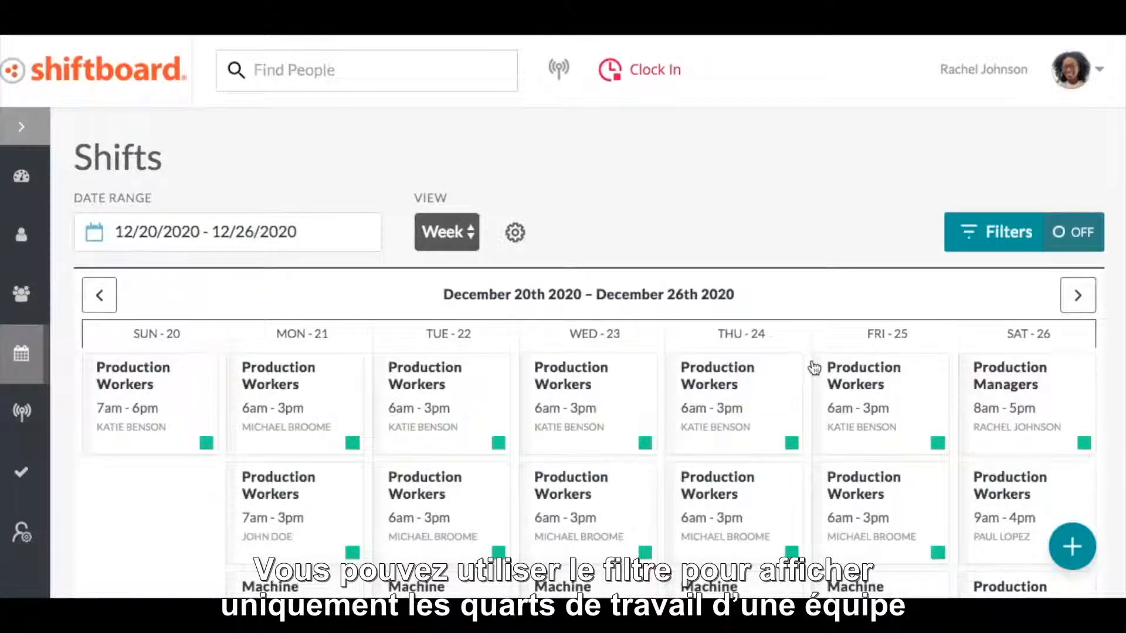
scroll(813, 366, down, 5)
scroll(813, 366, up, 3)
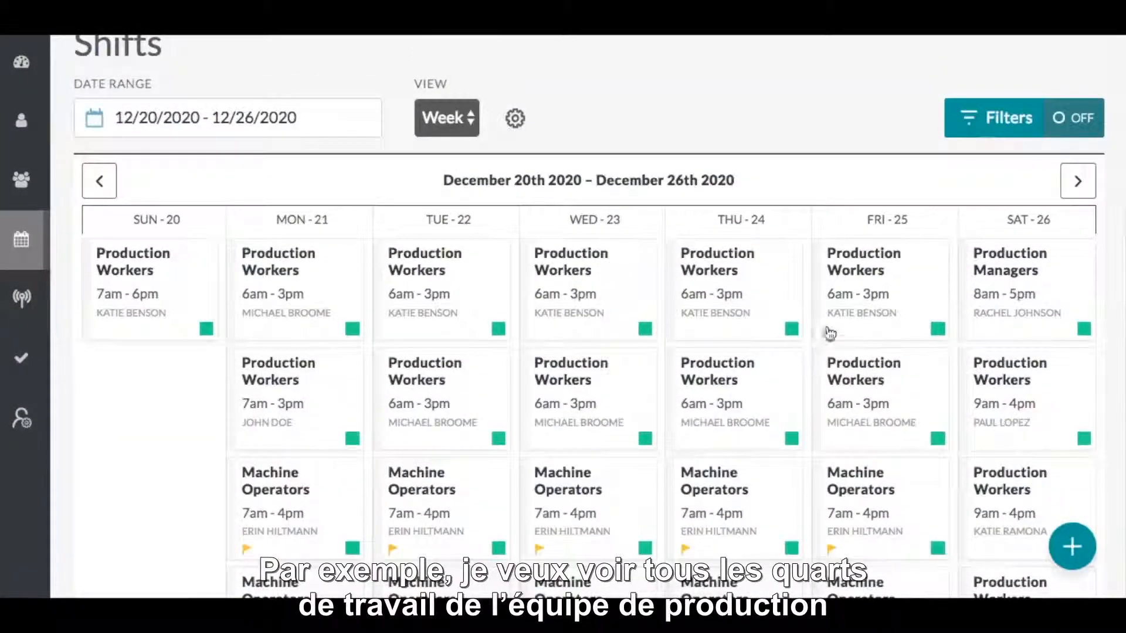
- Filter the shifts to the Production Workers team and the third listed staff member, and apply the filter
click(969, 118)
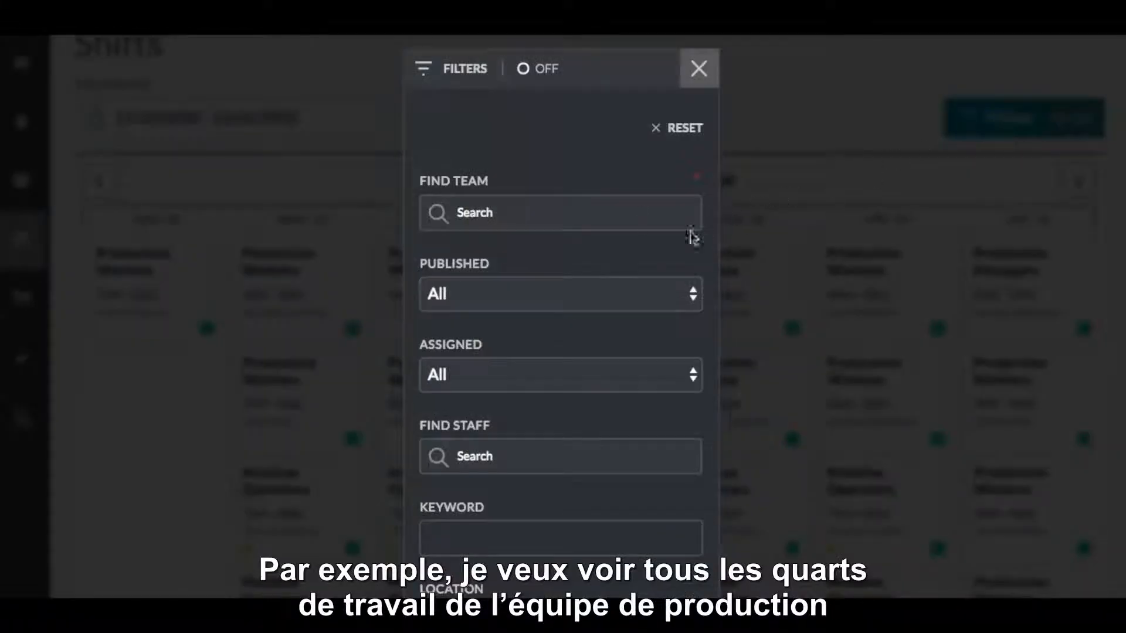
click(627, 214)
click(607, 244)
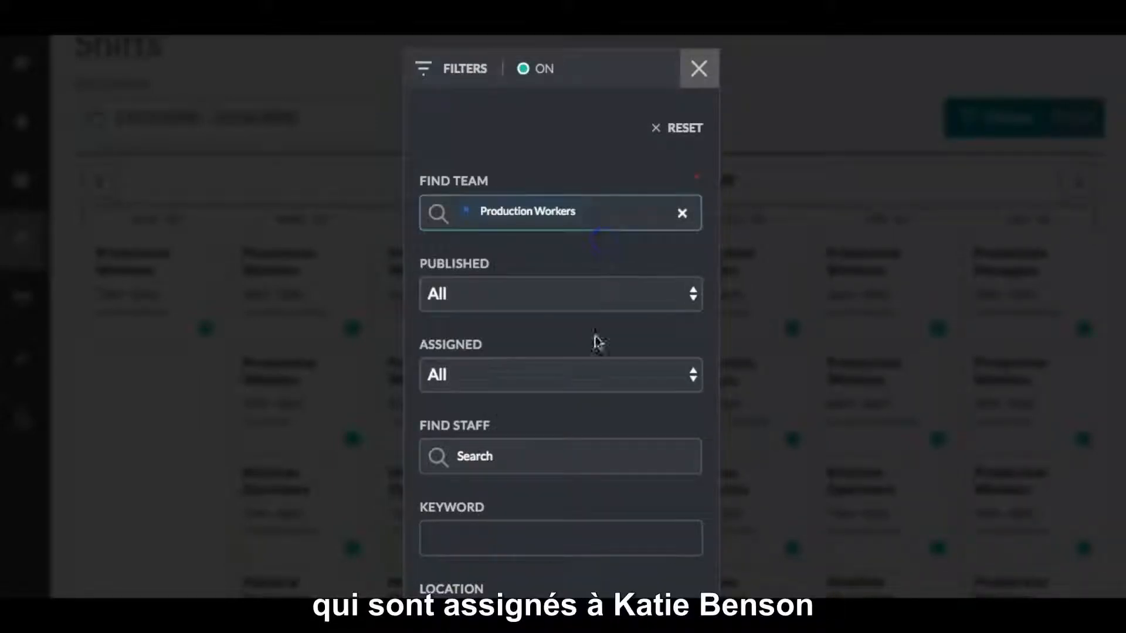
scroll(567, 450, down, 1)
click(564, 426)
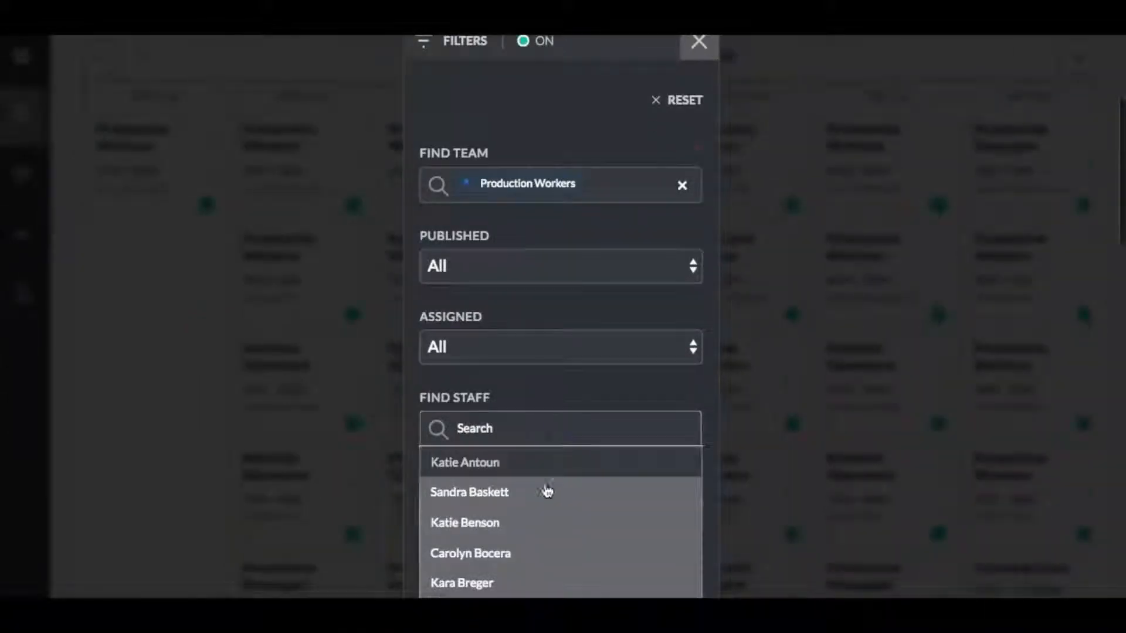
click(533, 521)
scroll(546, 480, down, 1)
scroll(548, 472, down, 3)
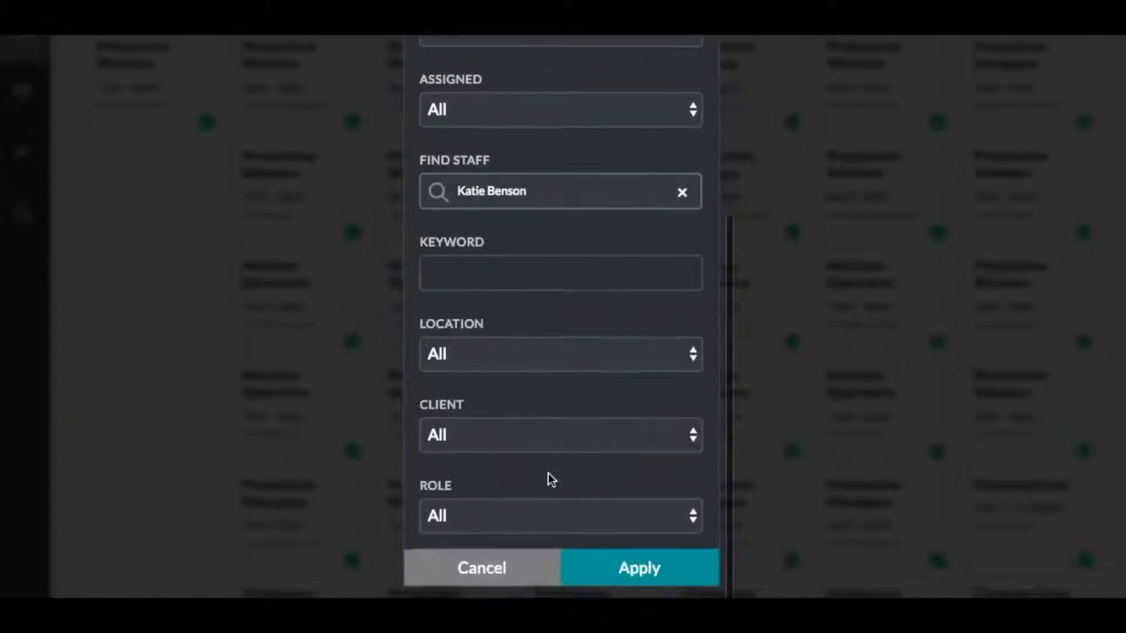
click(626, 566)
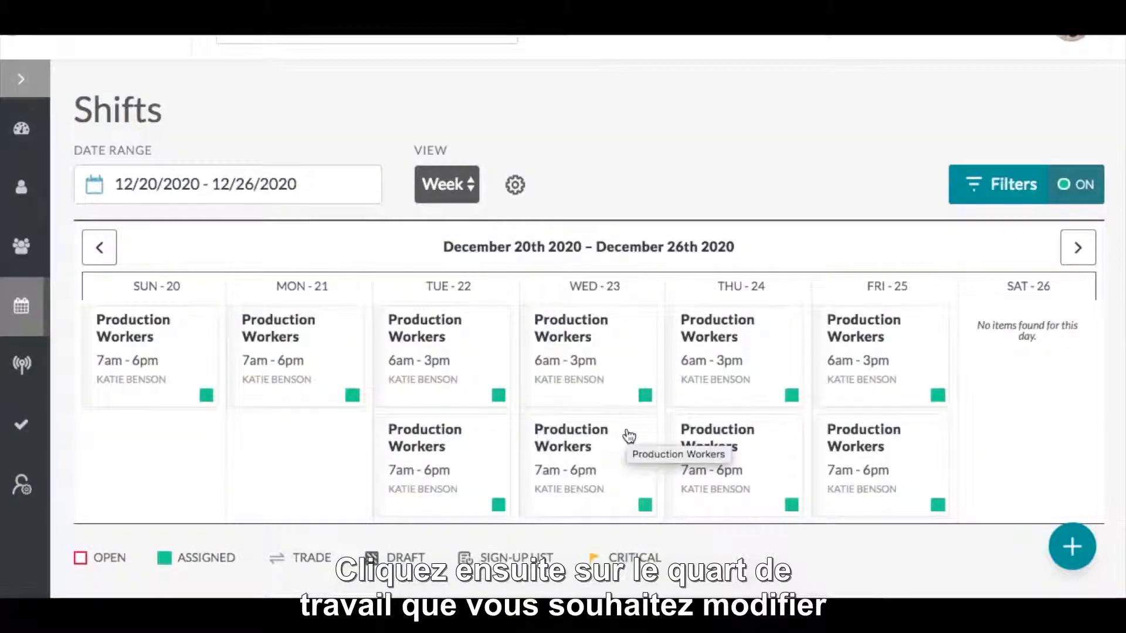
- Open the 6am - 3pm Production Workers shift on Tuesday, December 22 for editing
click(466, 372)
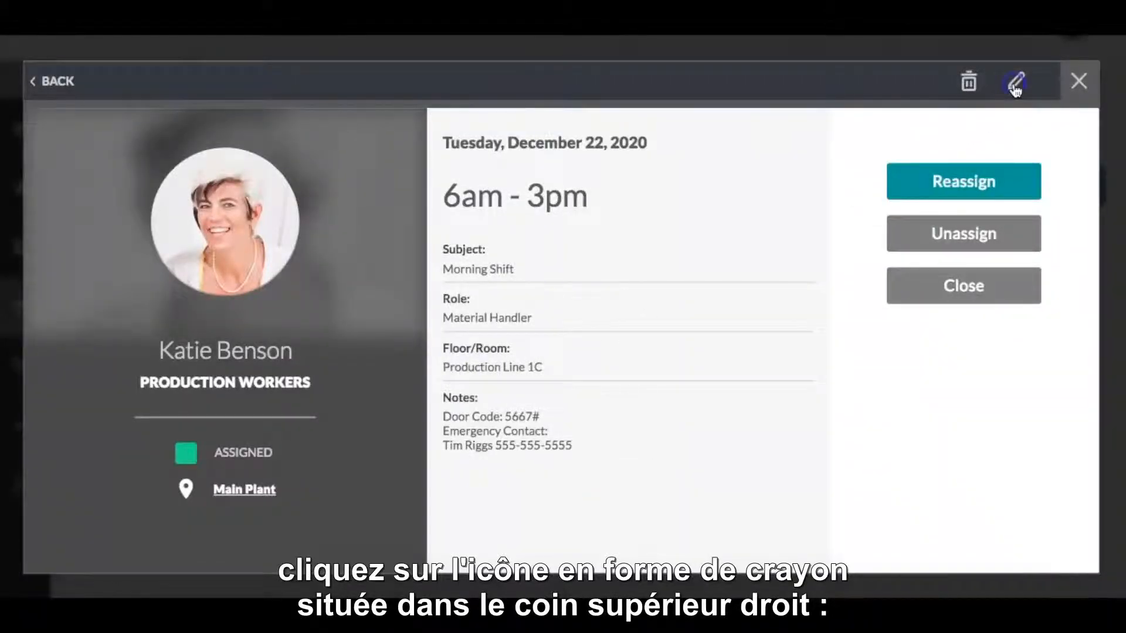
click(1014, 85)
scroll(654, 305, down, 1)
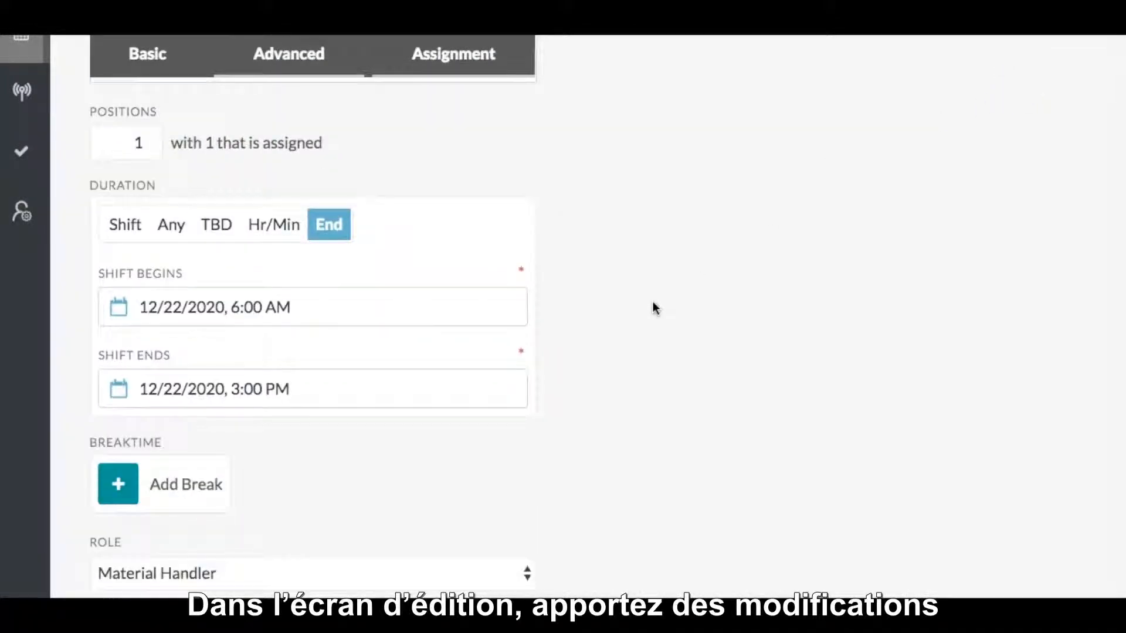
- Set the shift's beginning to 7:00 AM on 12/22/2020
click(318, 319)
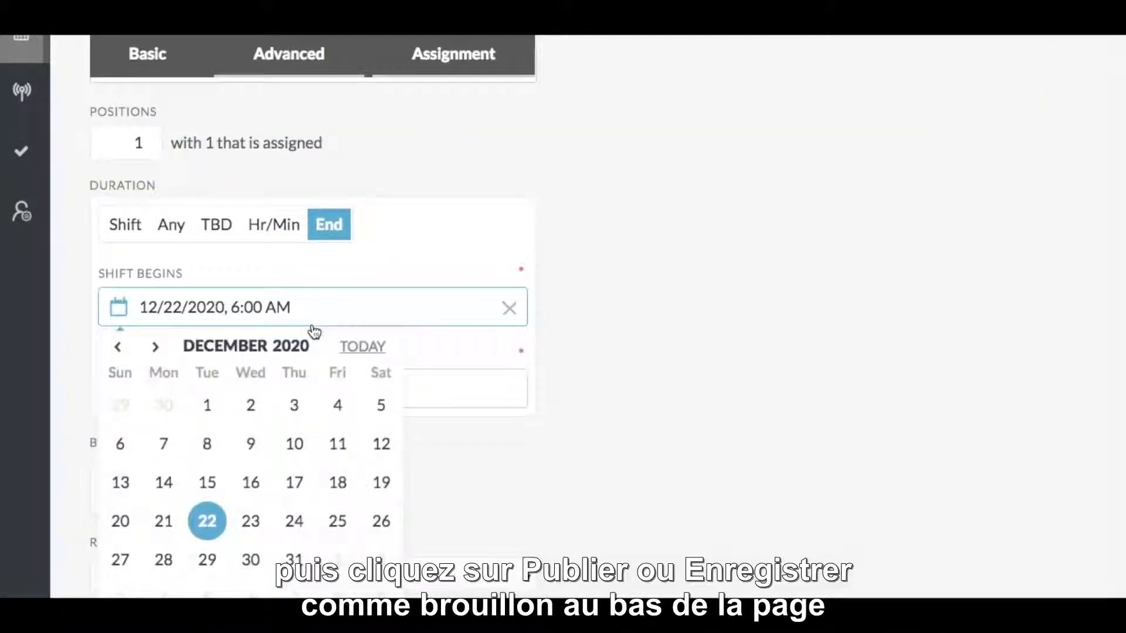
scroll(303, 478, down, 3)
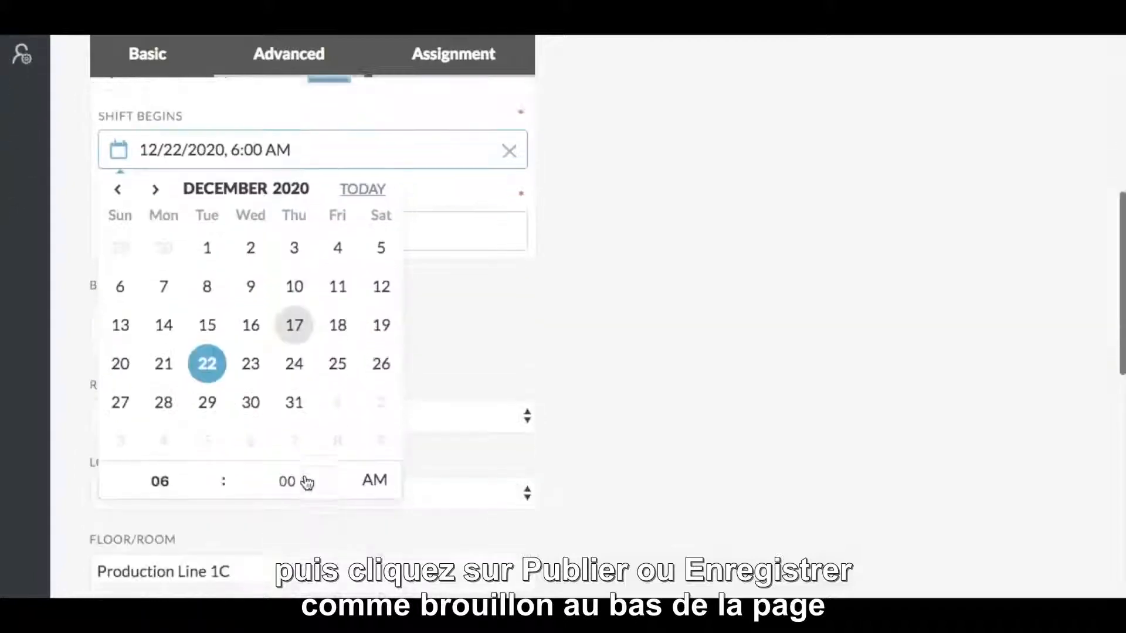
click(216, 459)
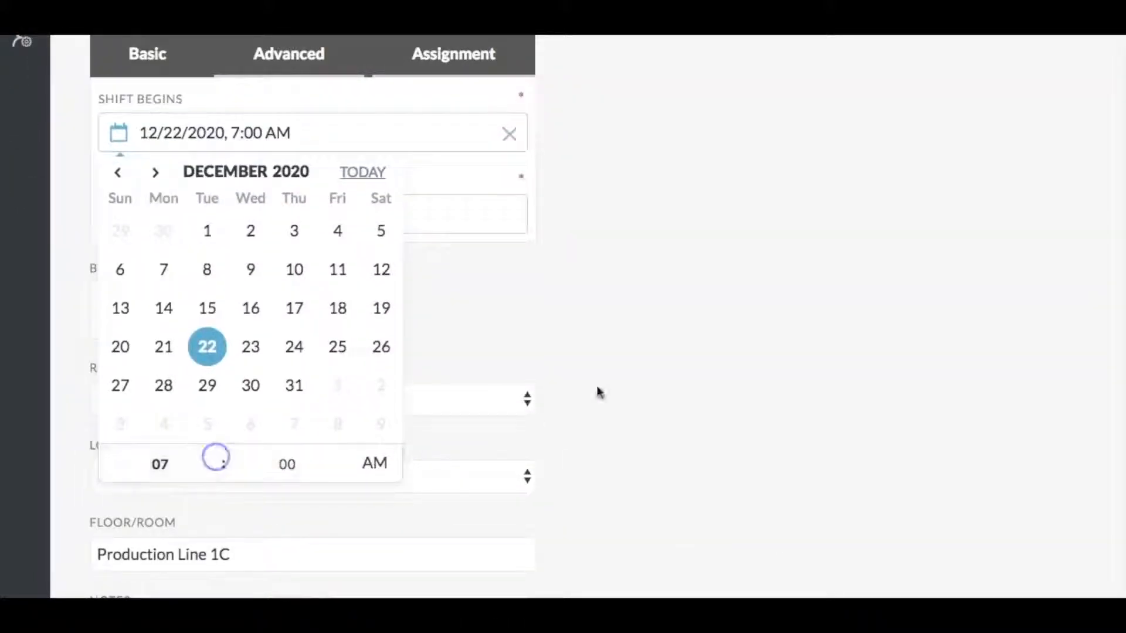
click(633, 367)
- Bring up the publish confirmation for the edited shift and cancel it
scroll(604, 401, down, 10)
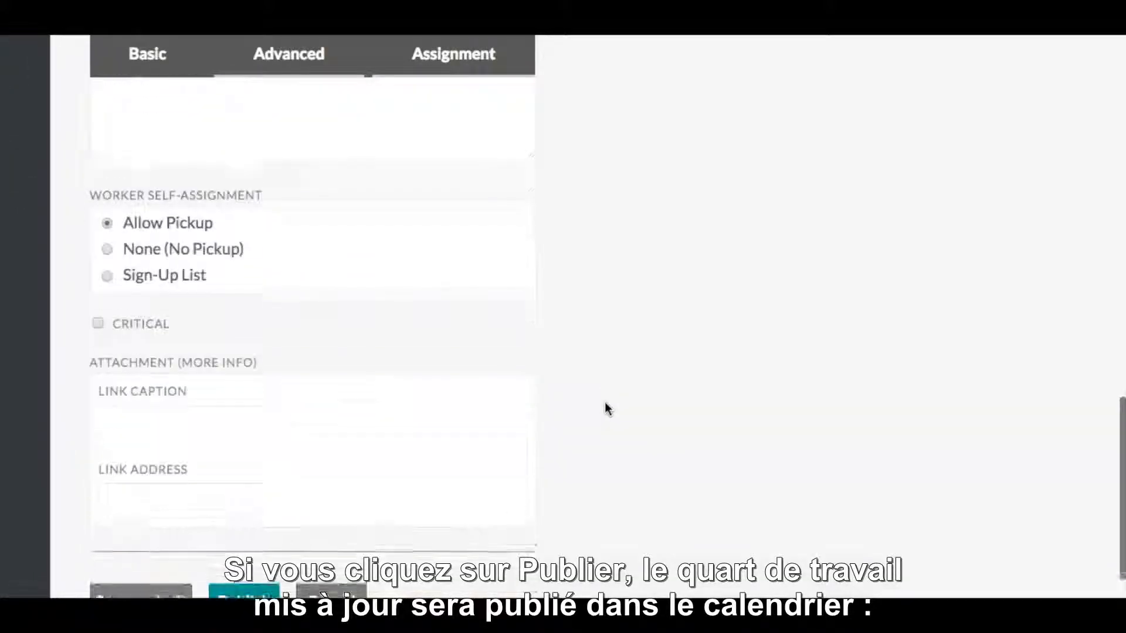
click(257, 544)
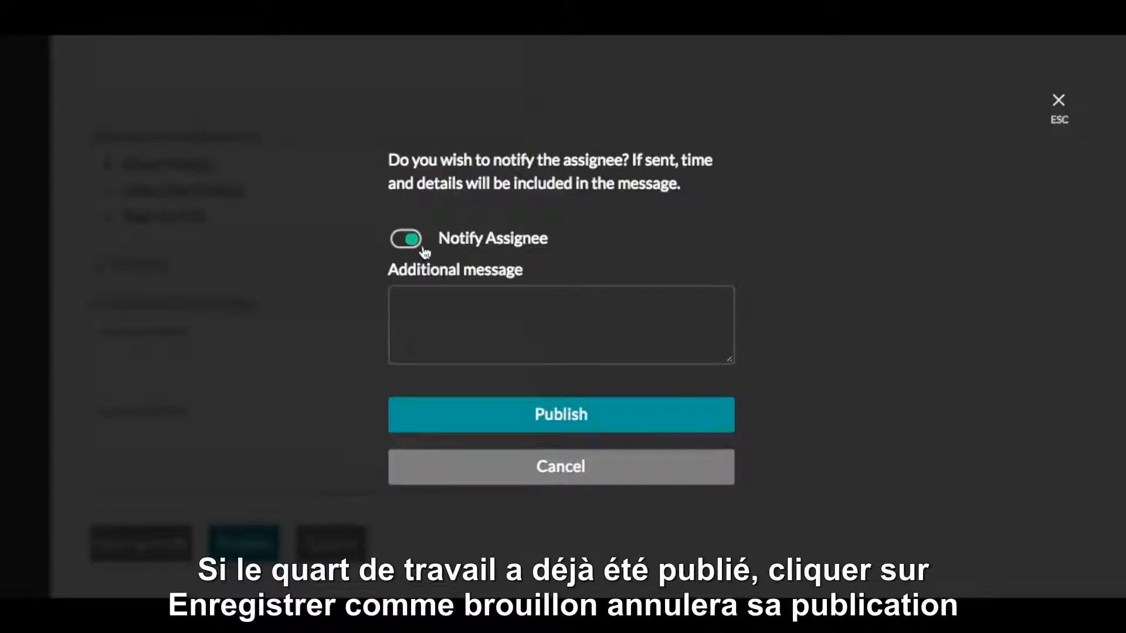
click(429, 479)
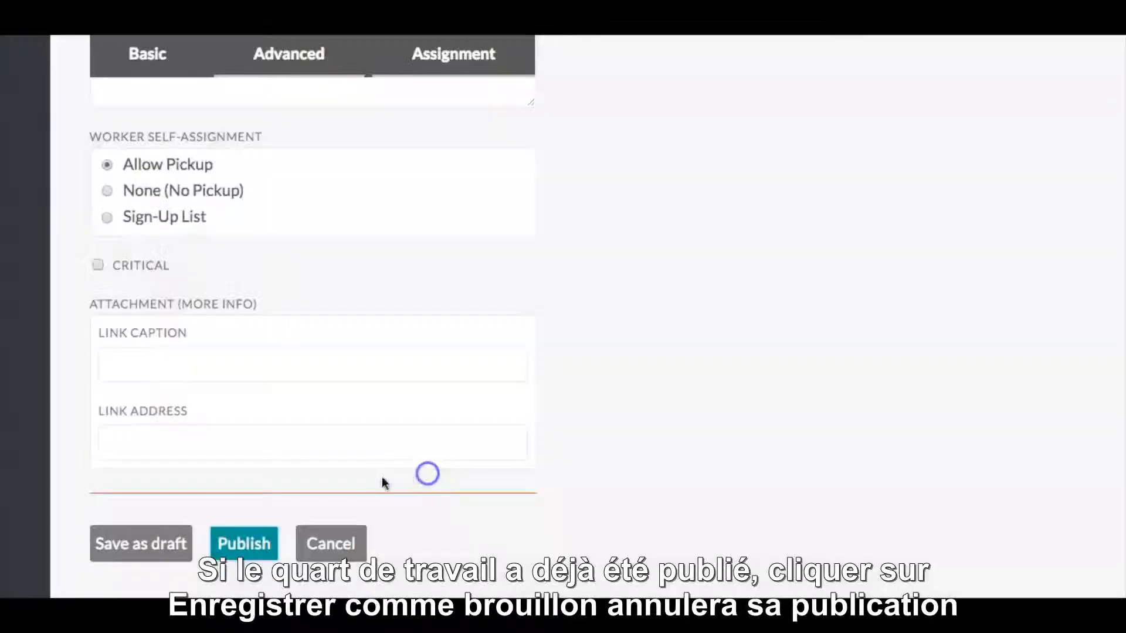
- Bring up the save-as-draft confirmation, switch the assignee notification off and on again, and cancel it
click(171, 550)
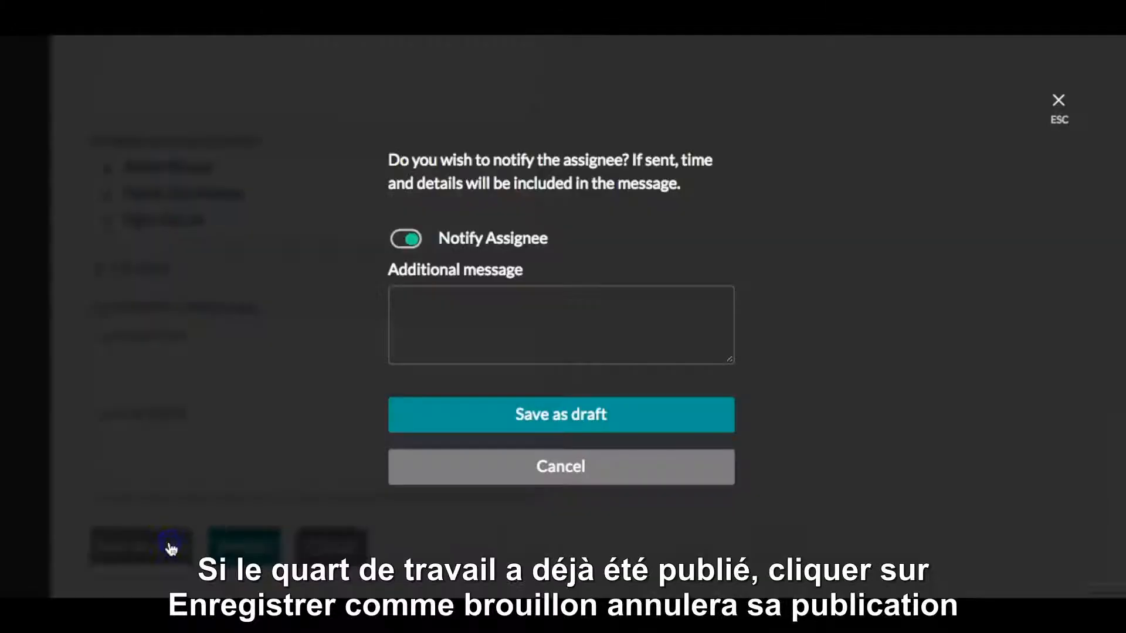
click(408, 239)
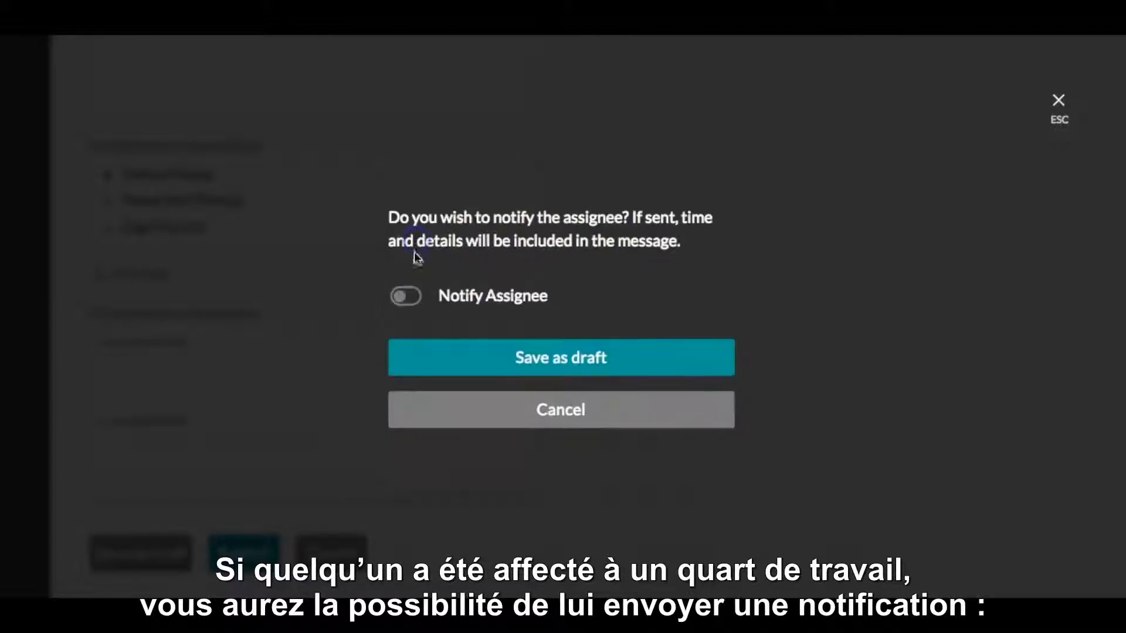
click(408, 297)
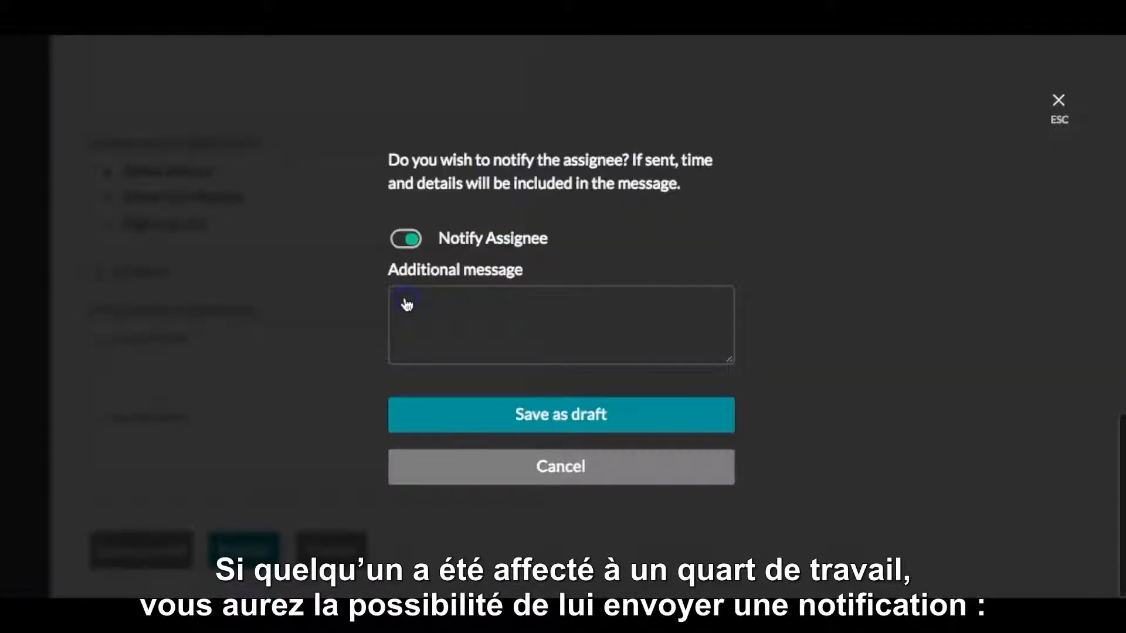
click(471, 471)
- Reassign the shift to the first worker in the list of assignable people
scroll(526, 385, up, 10)
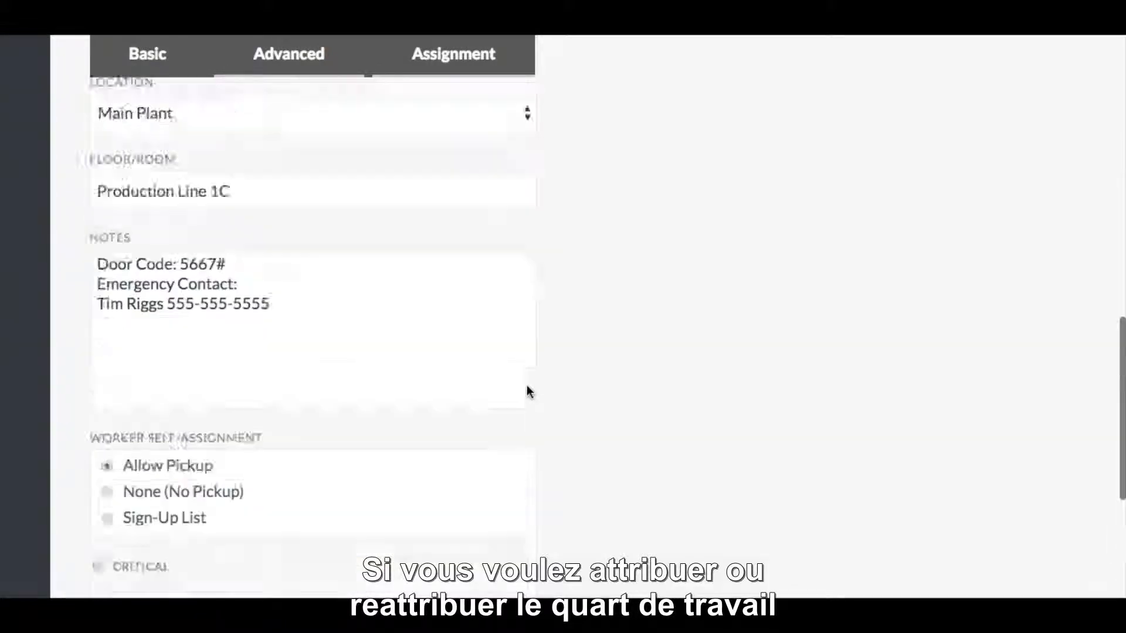
scroll(527, 385, up, 5)
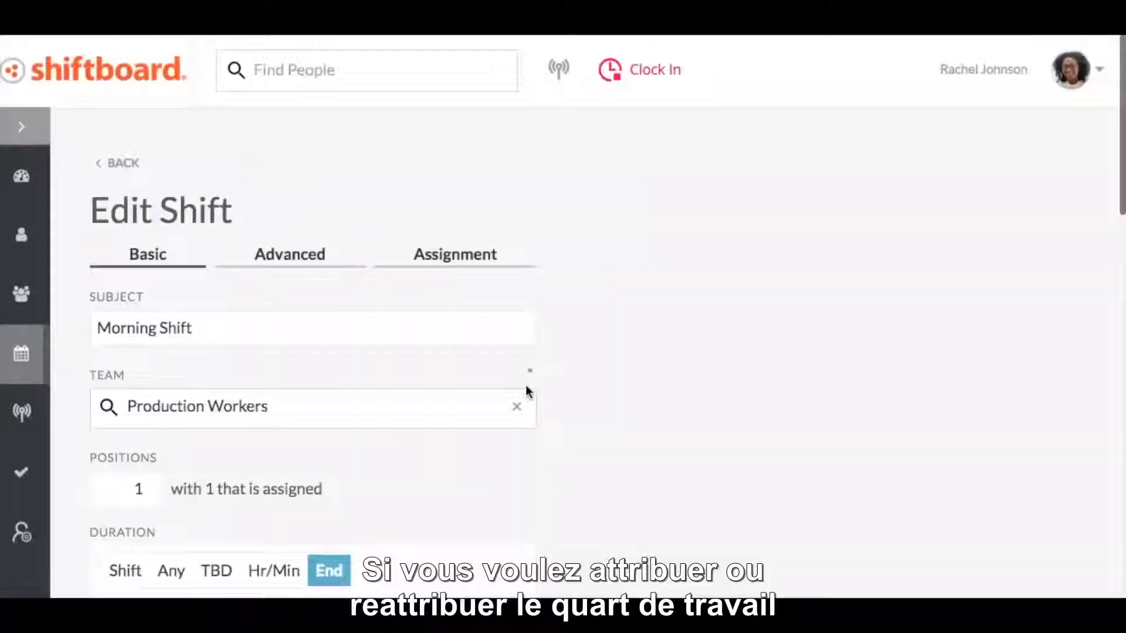
click(475, 261)
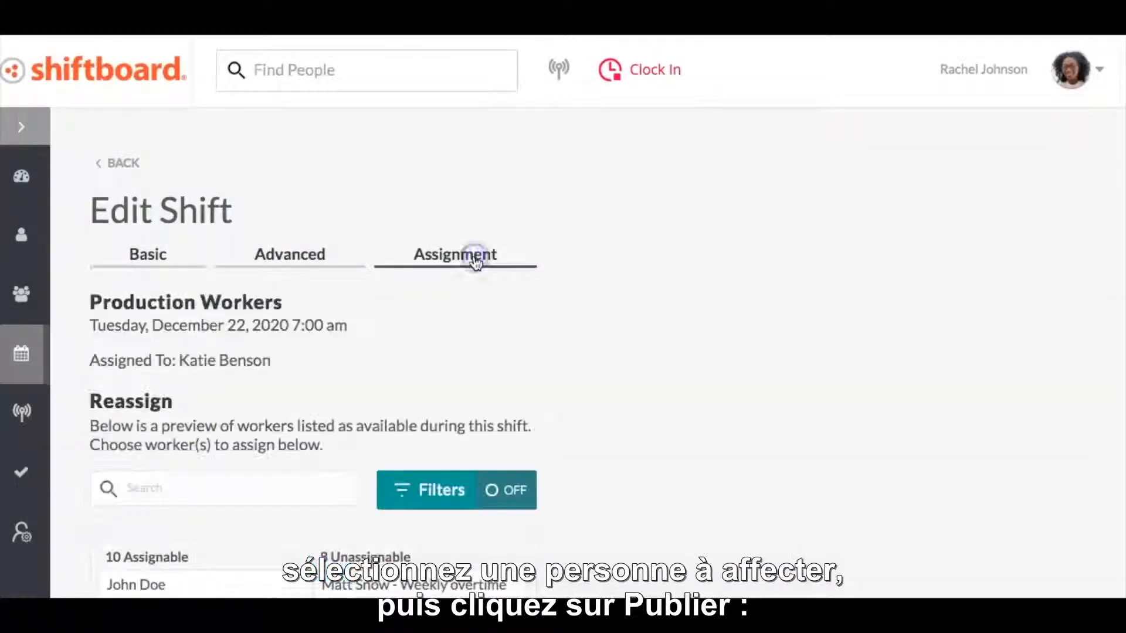
scroll(560, 356, down, 3)
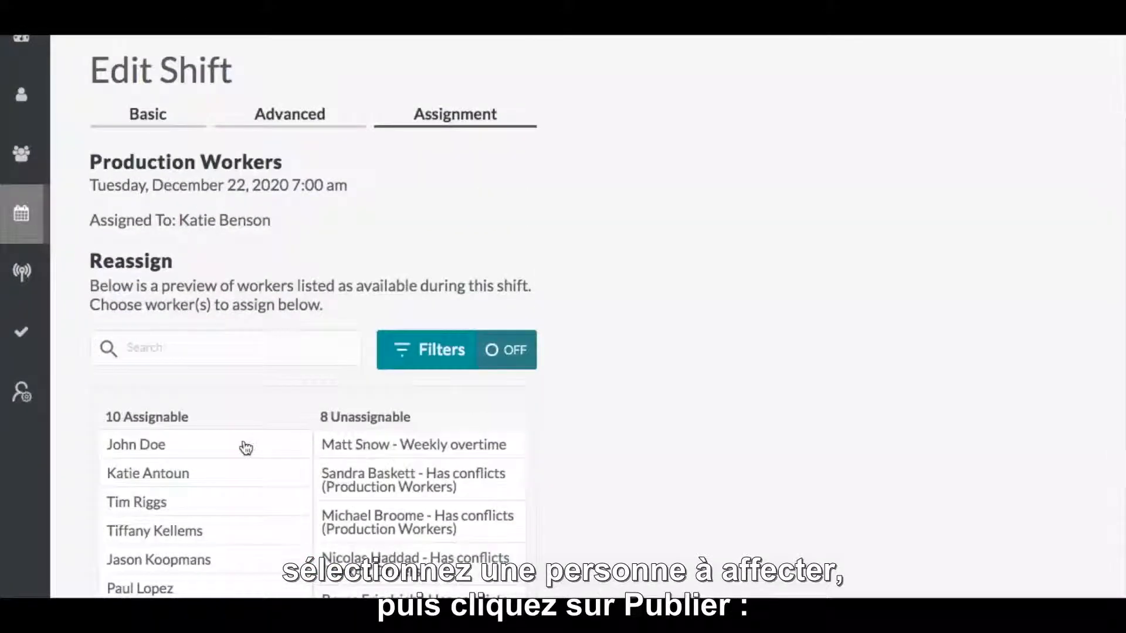
click(242, 446)
scroll(663, 460, down, 4)
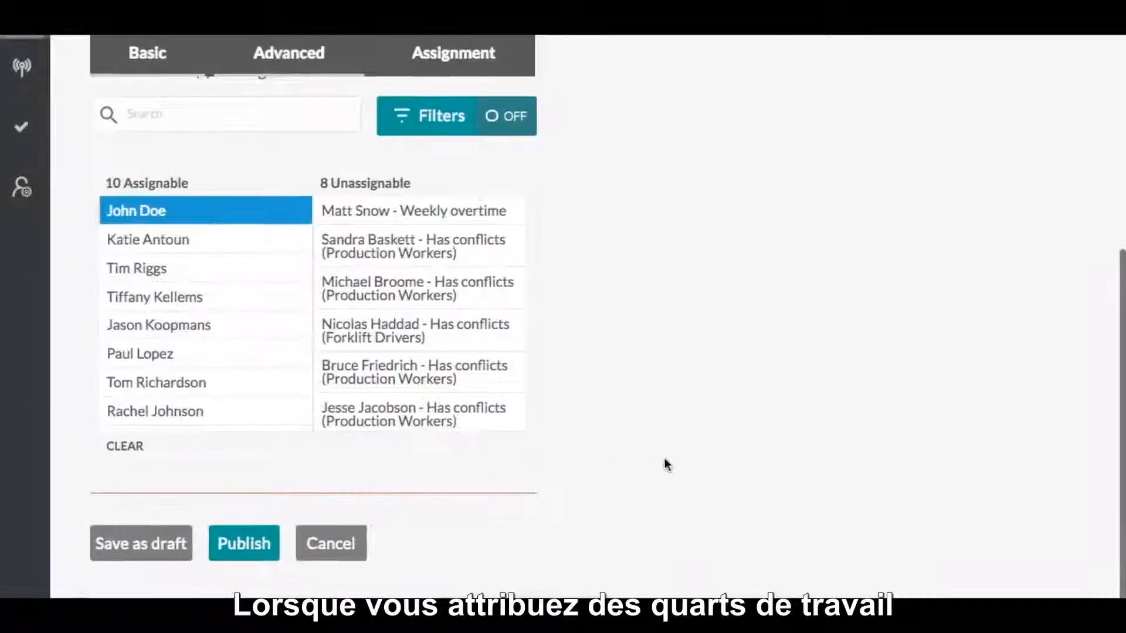
- Examine the assignee filters' options, including the Include Up To and Profile Type choices, keeping Manager and Any Profile
scroll(610, 419, up, 4)
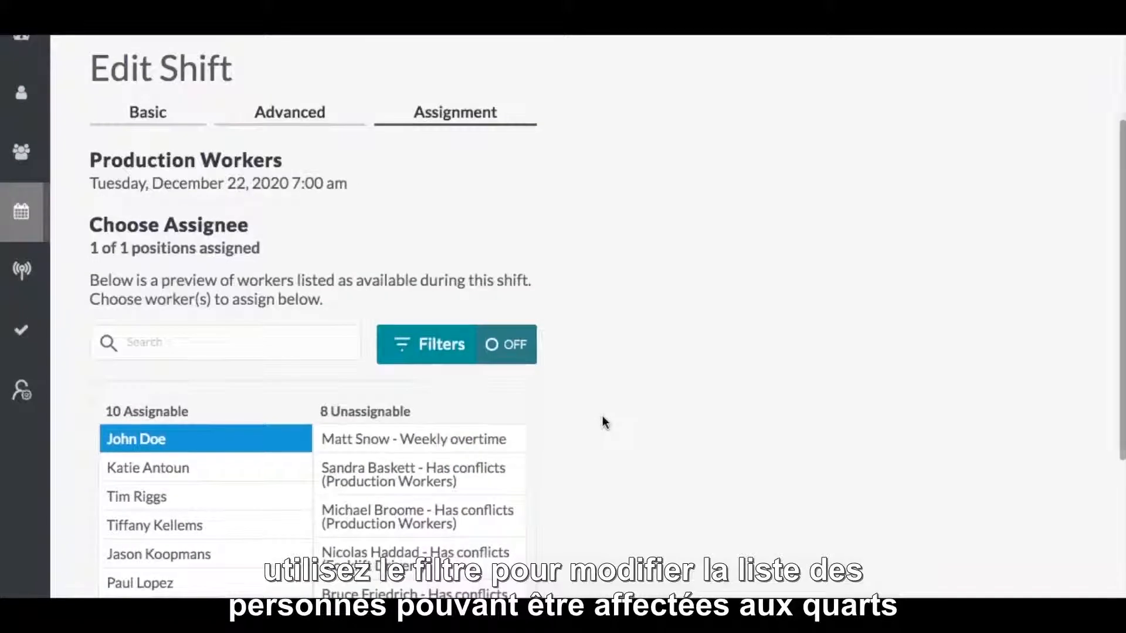
click(442, 352)
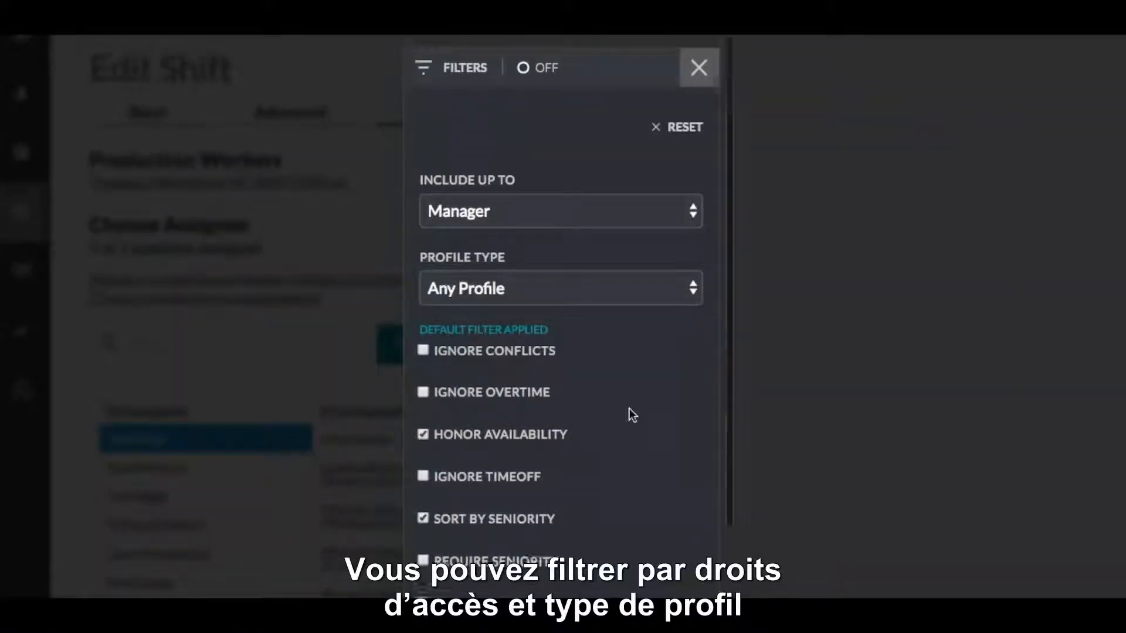
scroll(629, 408, down, 2)
scroll(623, 399, up, 2)
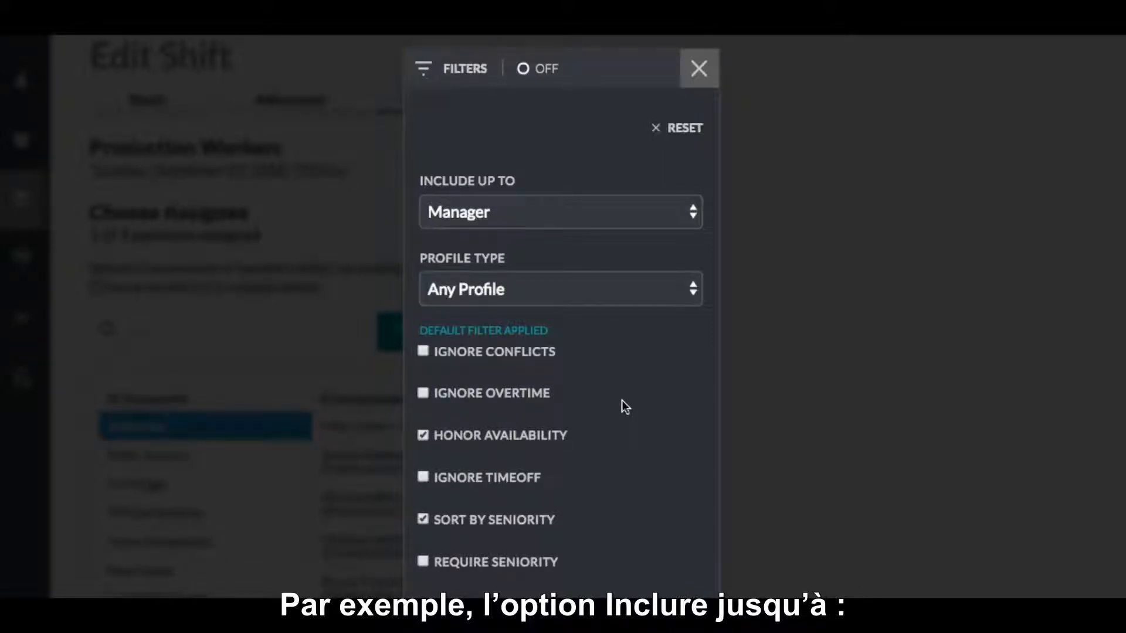
click(572, 225)
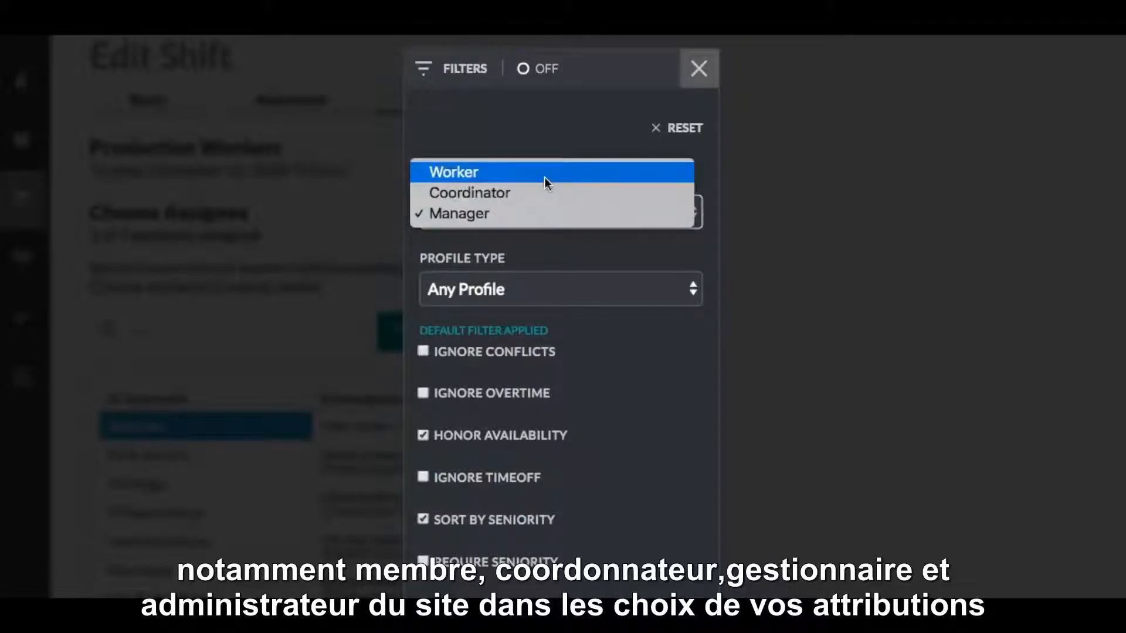
click(565, 251)
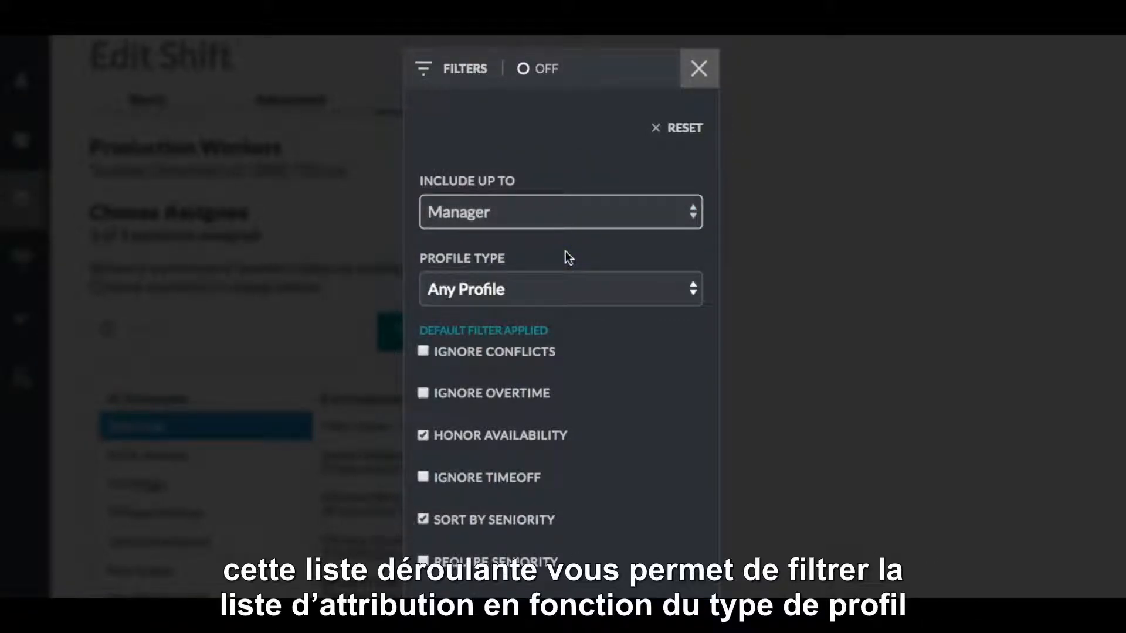
click(567, 289)
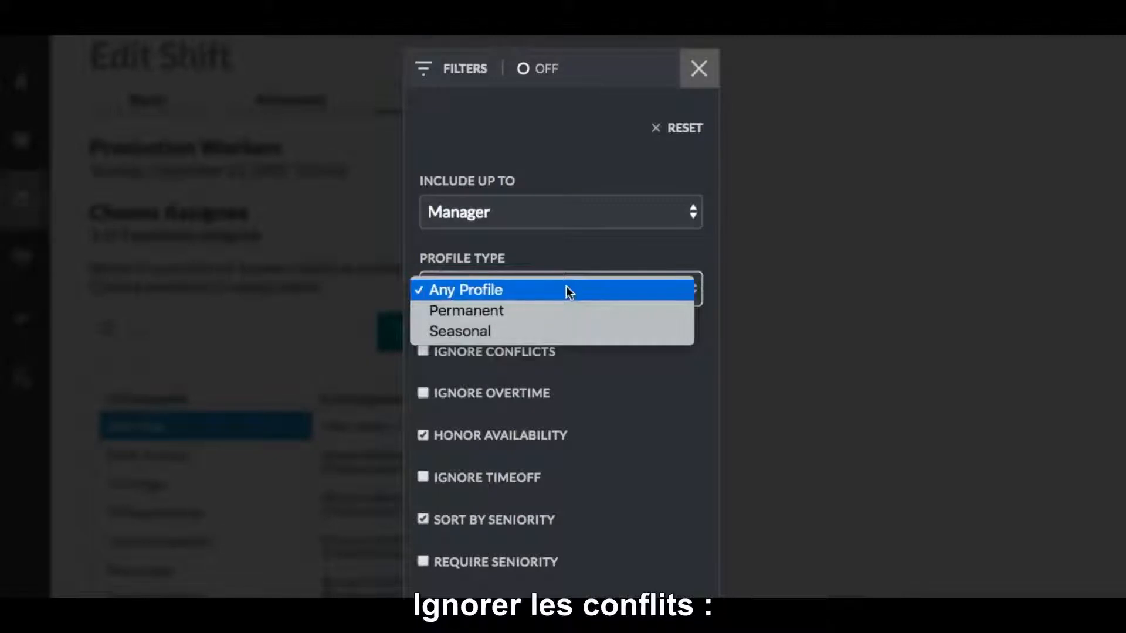
click(573, 252)
- Enable the assignee filters Ignore Conflicts, Ignore Overtime, Ignore Timeoff, Require Seniority and Restrict to One Shift a Day
scroll(573, 346, down, 2)
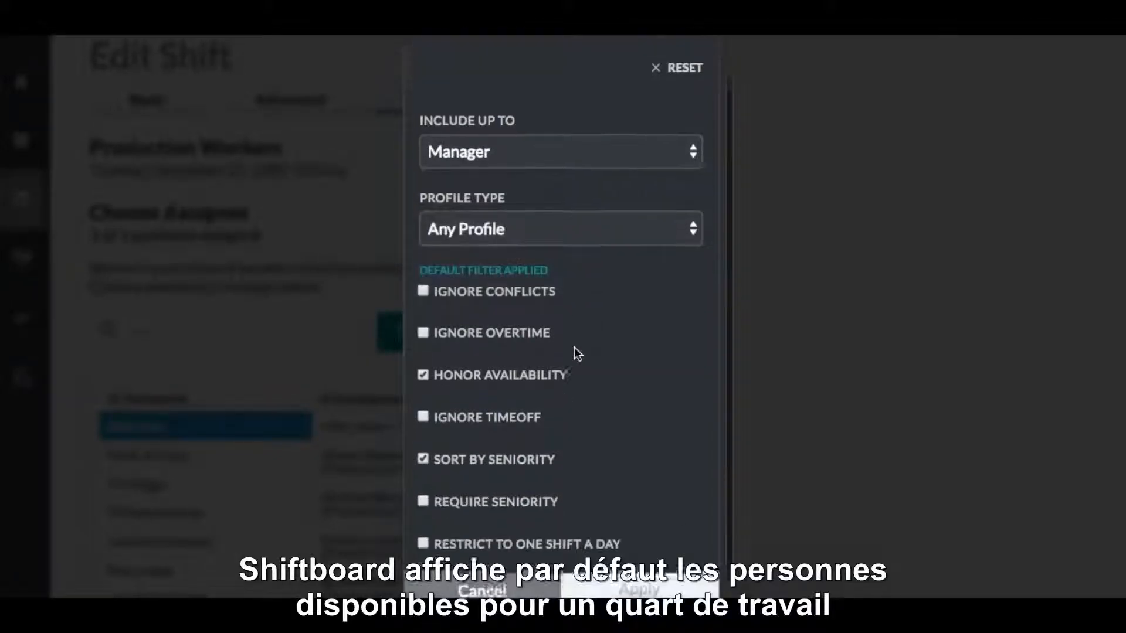
click(425, 277)
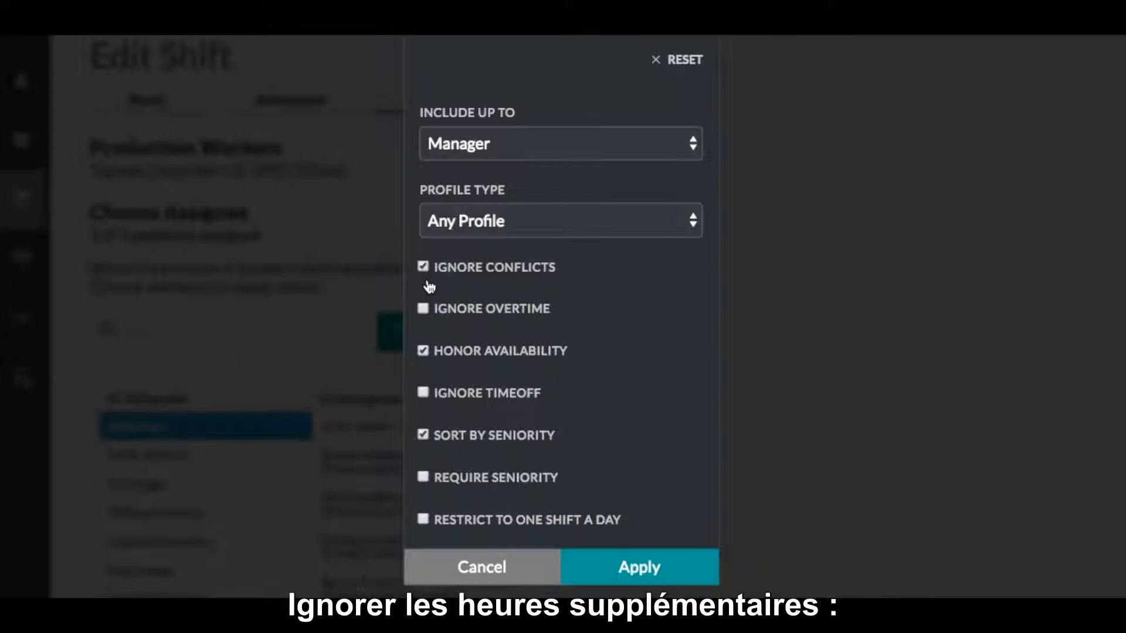
click(423, 308)
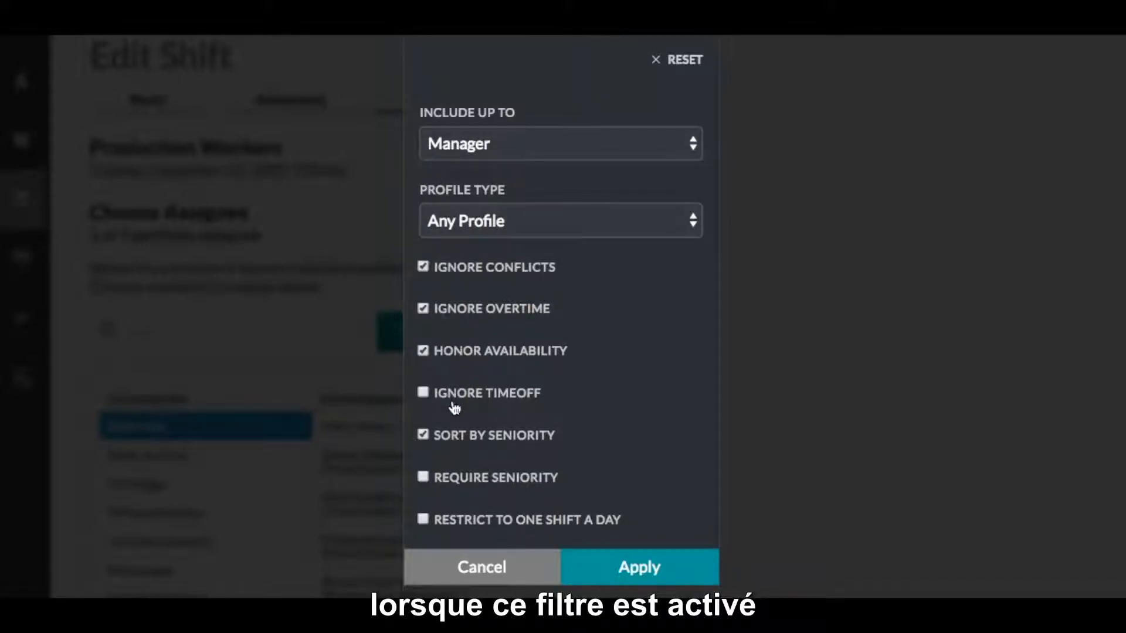
click(427, 397)
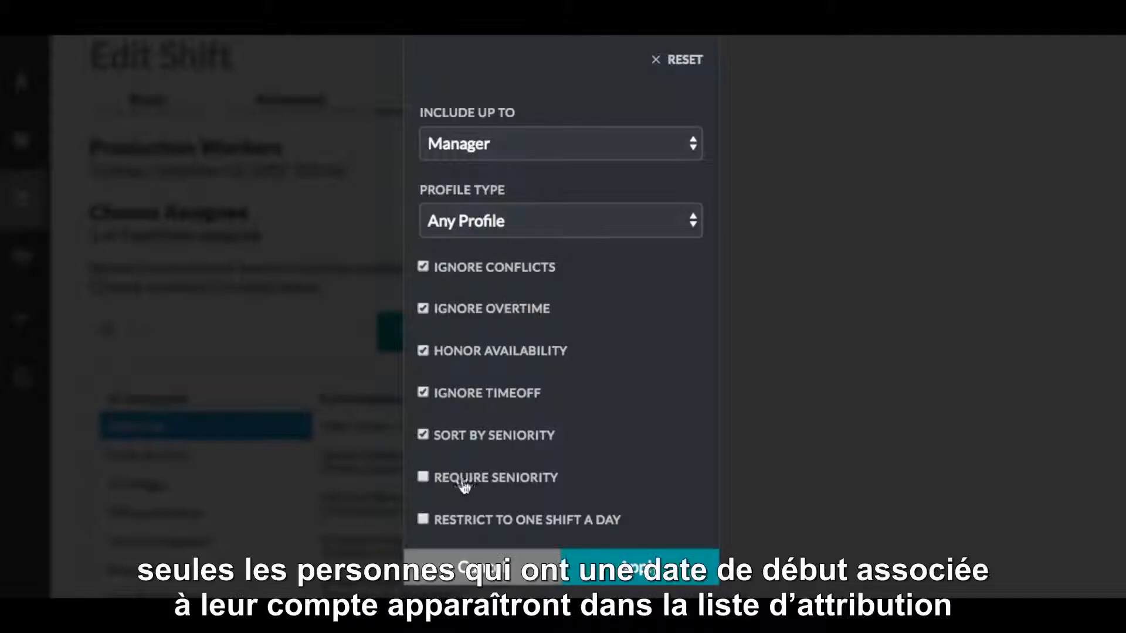
click(425, 477)
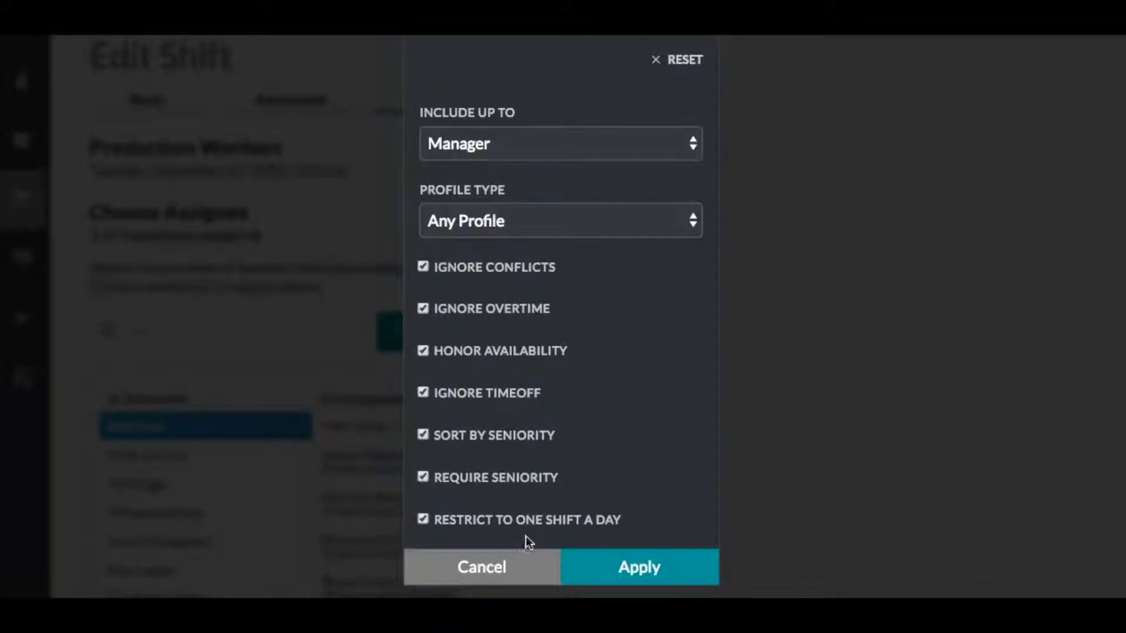
- Cancel the assignee filter changes and leave the shift edit without saving
click(516, 563)
scroll(537, 483, down, 4)
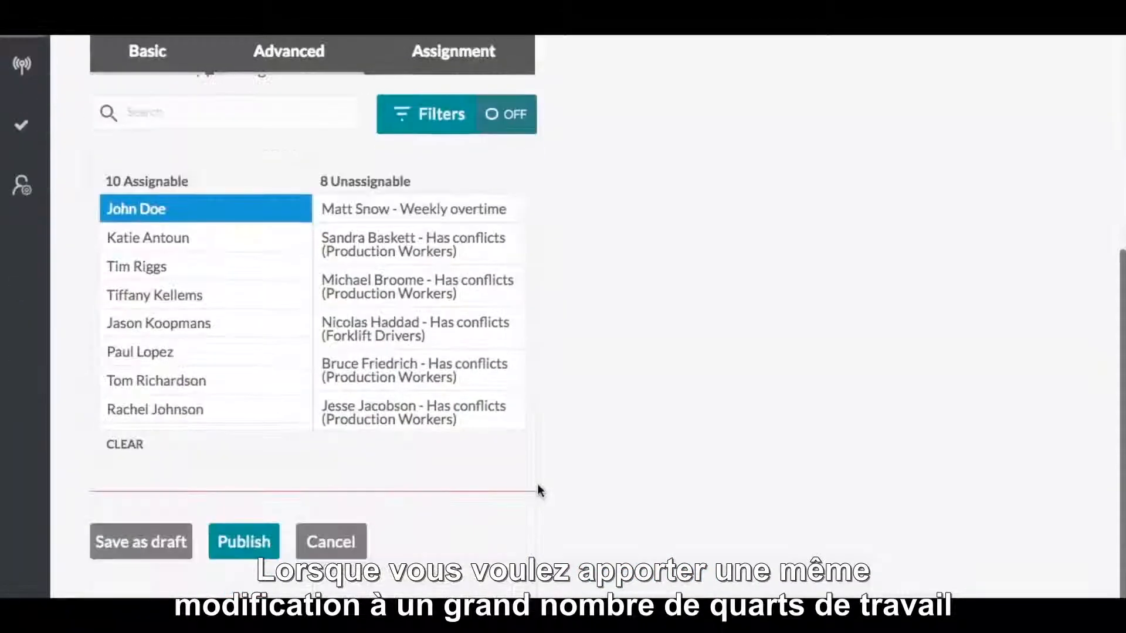
click(332, 544)
click(1078, 82)
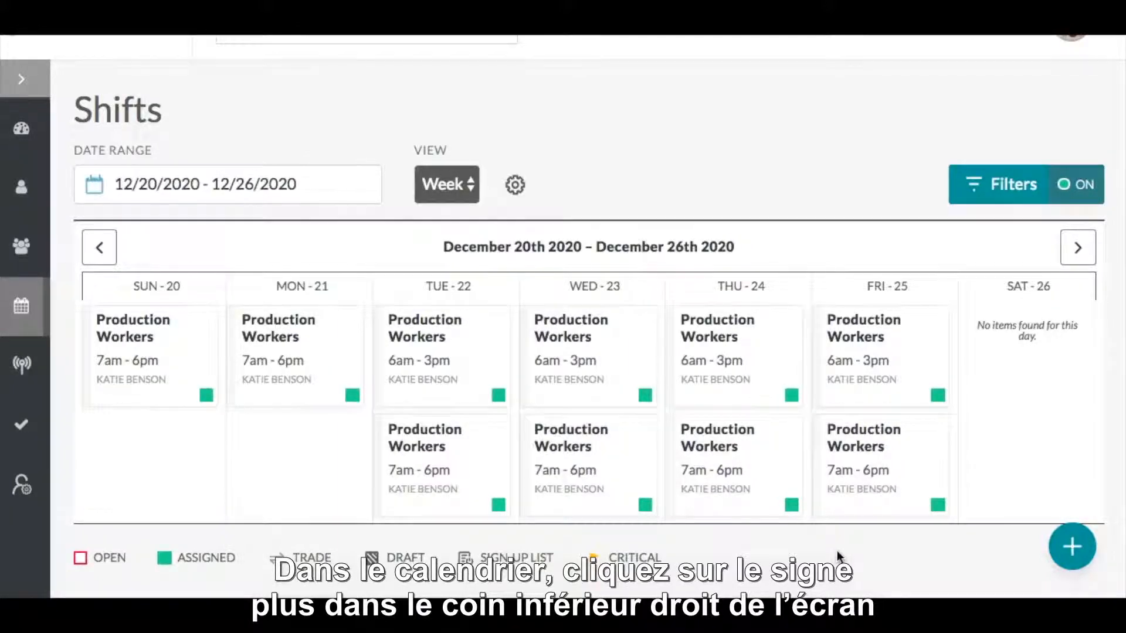
- Open Bulk Update for the shifts and set its date range to 12/20/2020 - 12/25/2020
click(1072, 548)
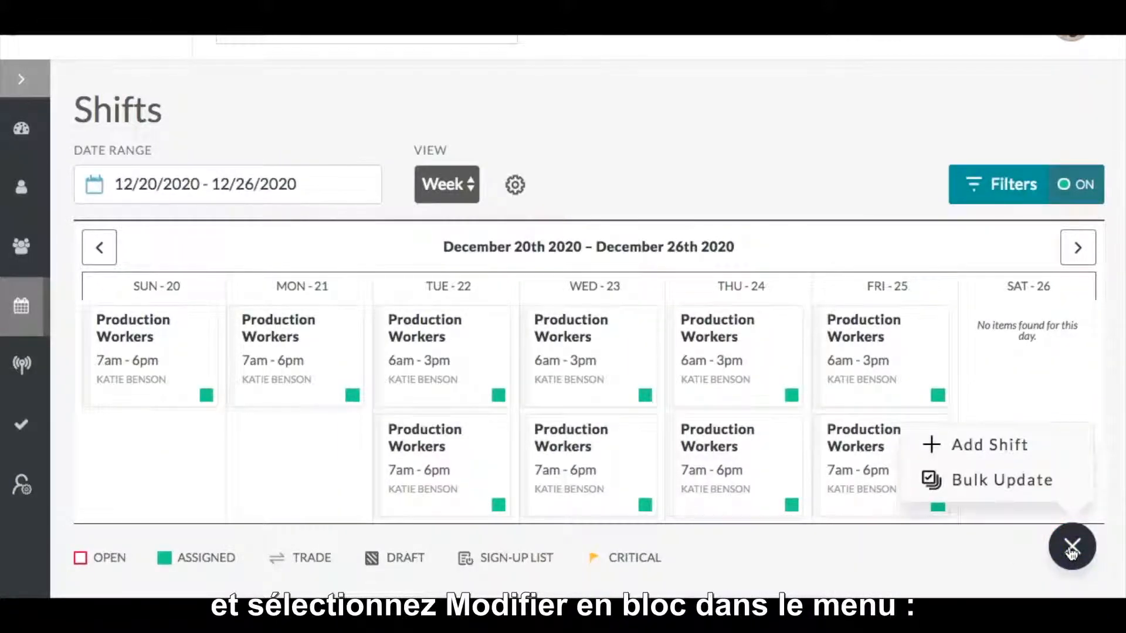
click(1005, 489)
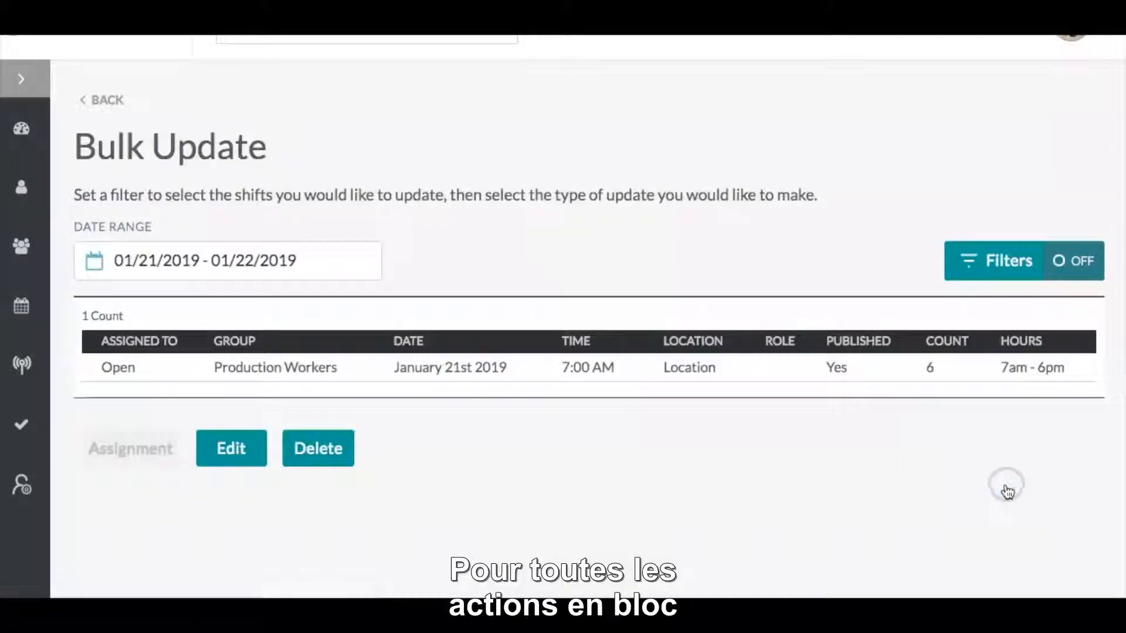
click(298, 272)
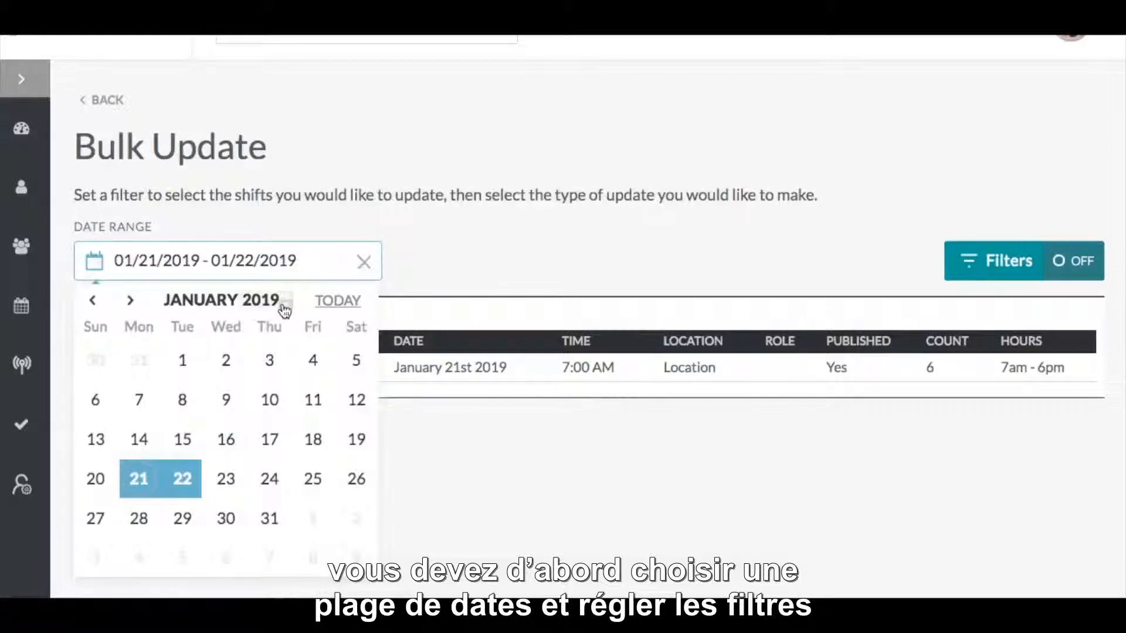
click(285, 310)
click(284, 296)
click(284, 297)
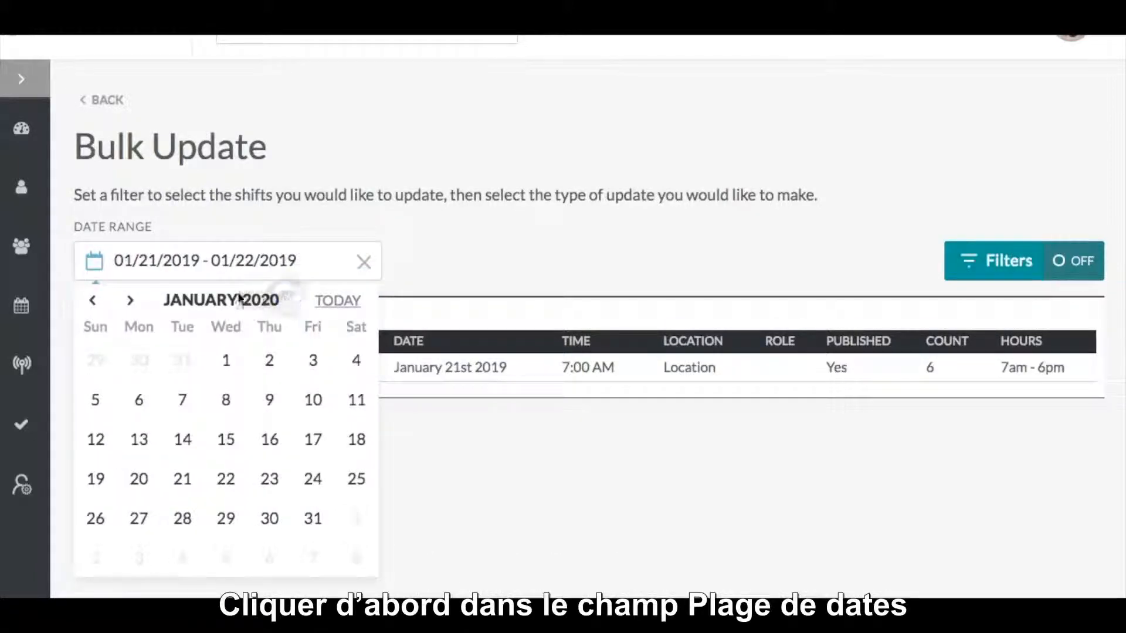
click(131, 301)
click(131, 302)
click(131, 302)
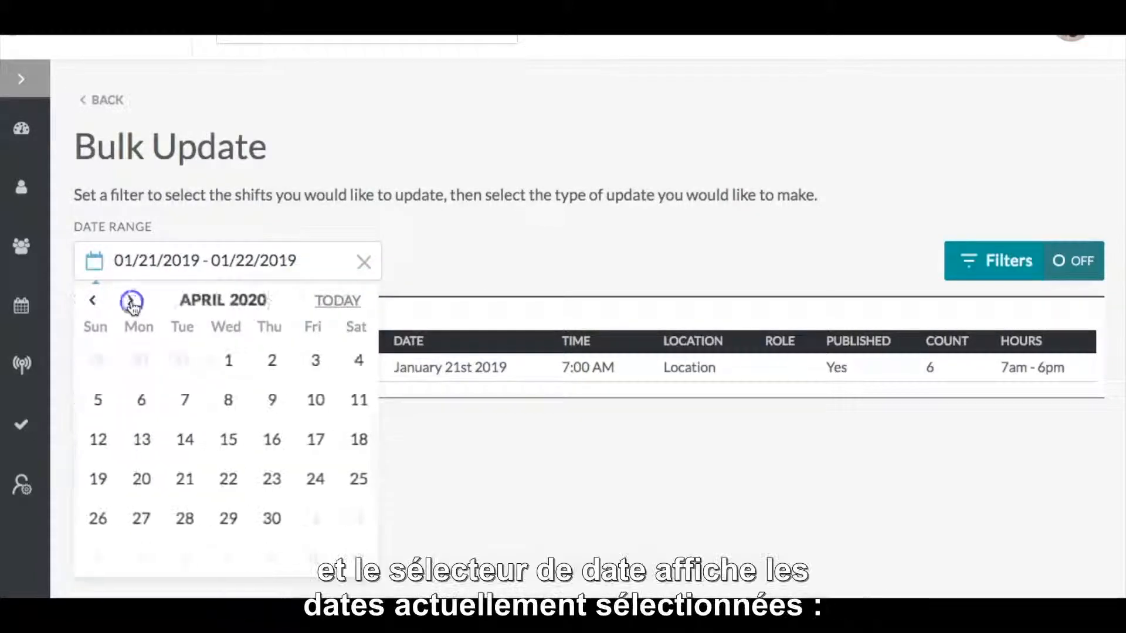
click(132, 301)
click(131, 302)
click(131, 302)
click(132, 302)
click(131, 302)
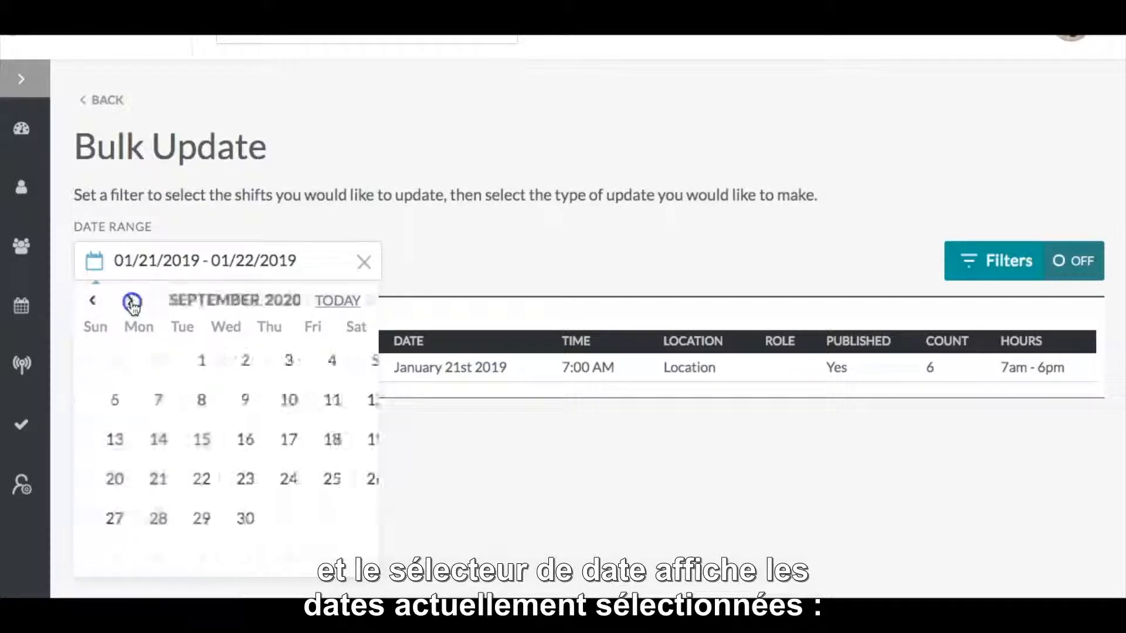
click(132, 301)
click(131, 302)
click(131, 302)
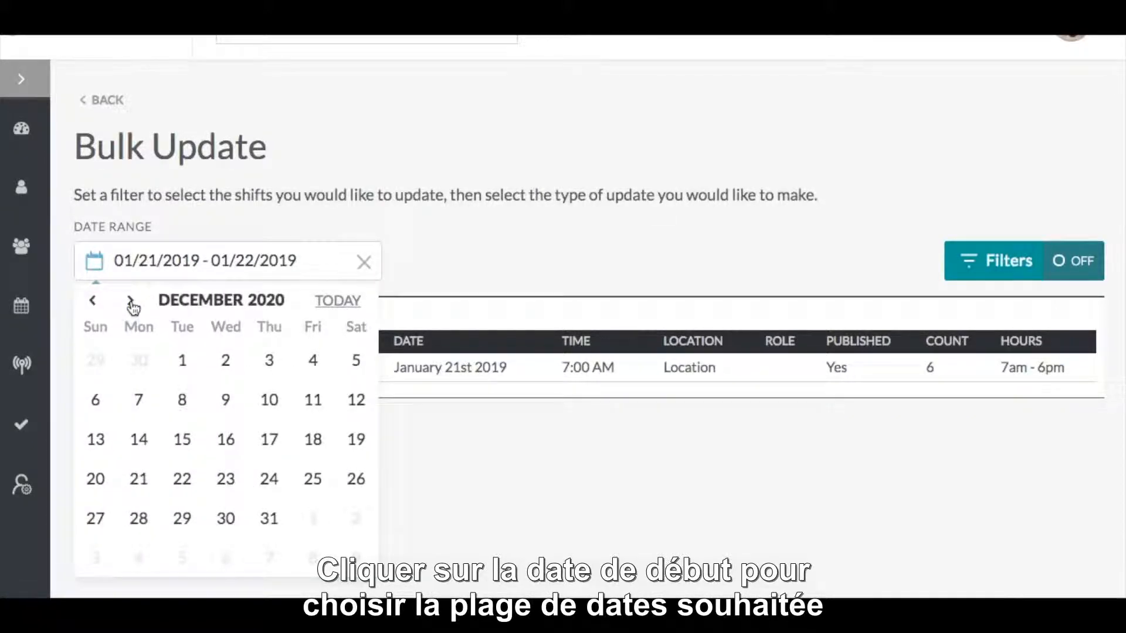
click(95, 480)
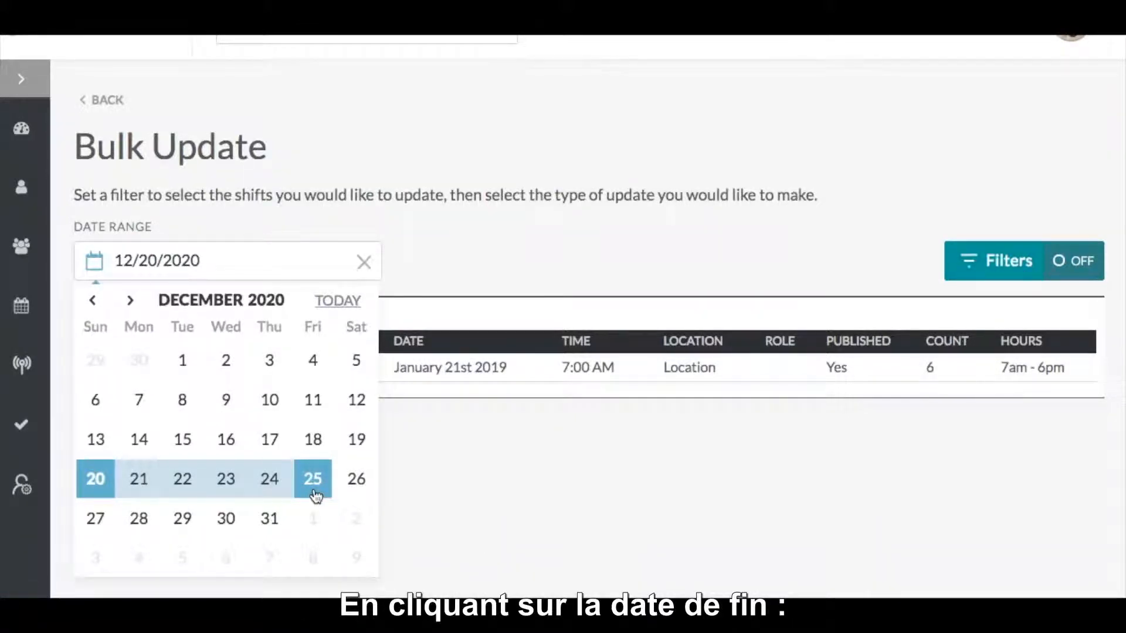
click(313, 479)
- Look through pages 2, 3 and 4 of the date range's shift list and return to page 1
scroll(315, 496, down, 5)
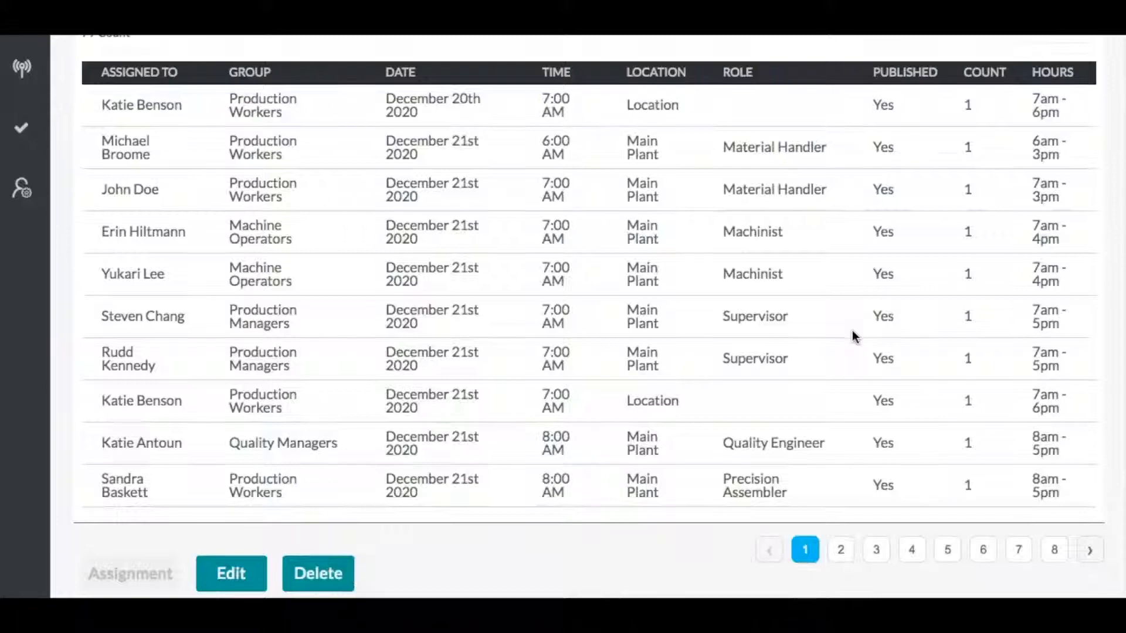
click(844, 551)
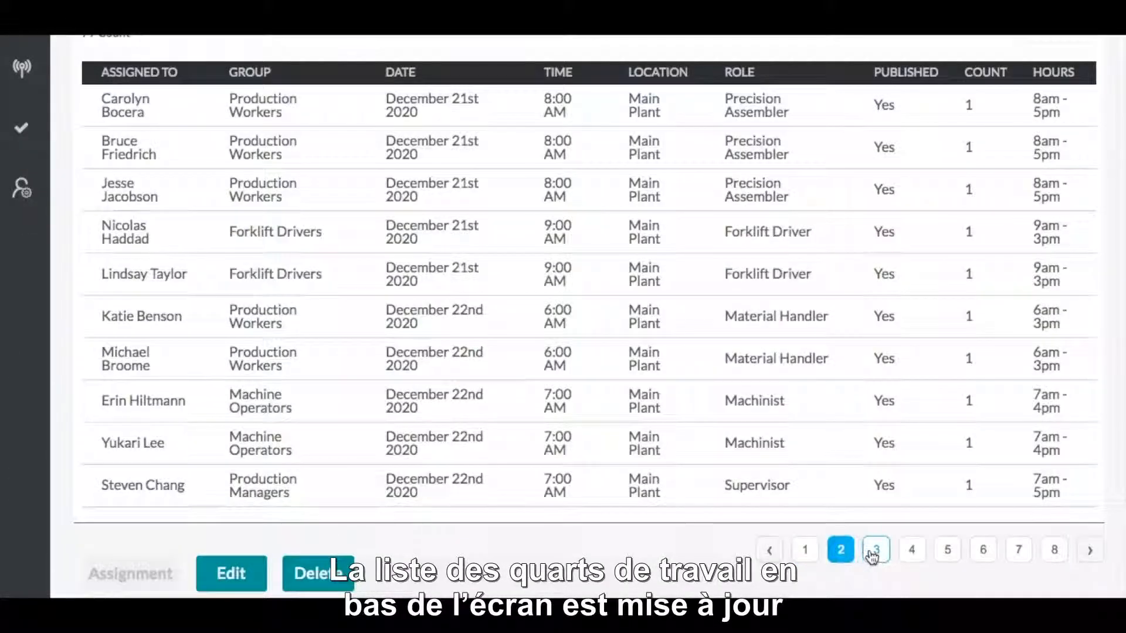
click(869, 553)
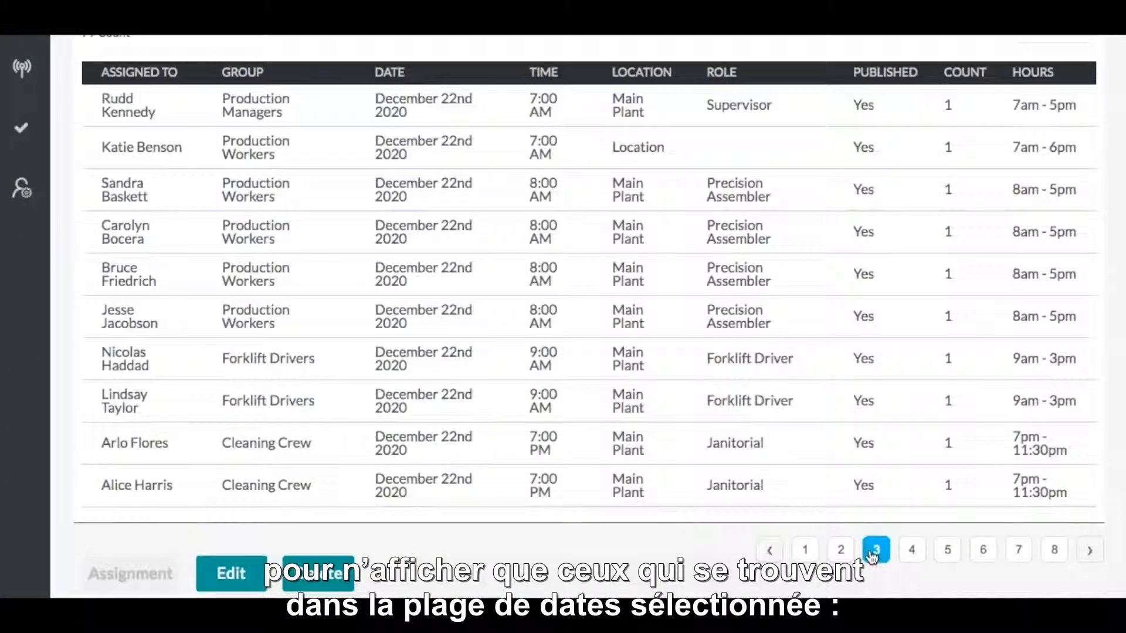
click(908, 551)
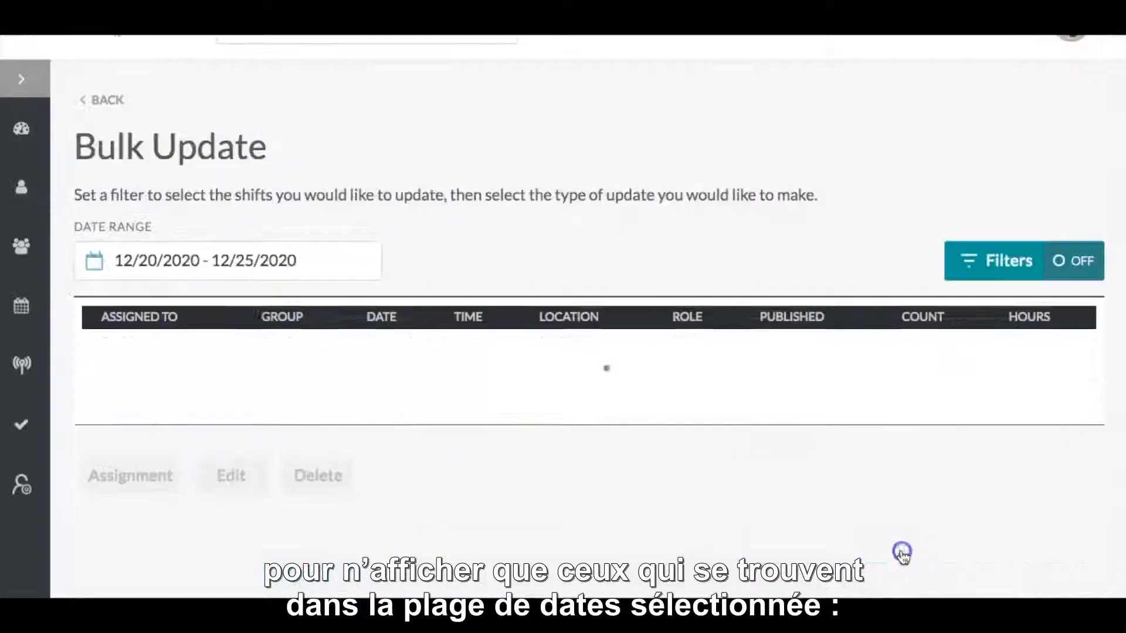
click(801, 548)
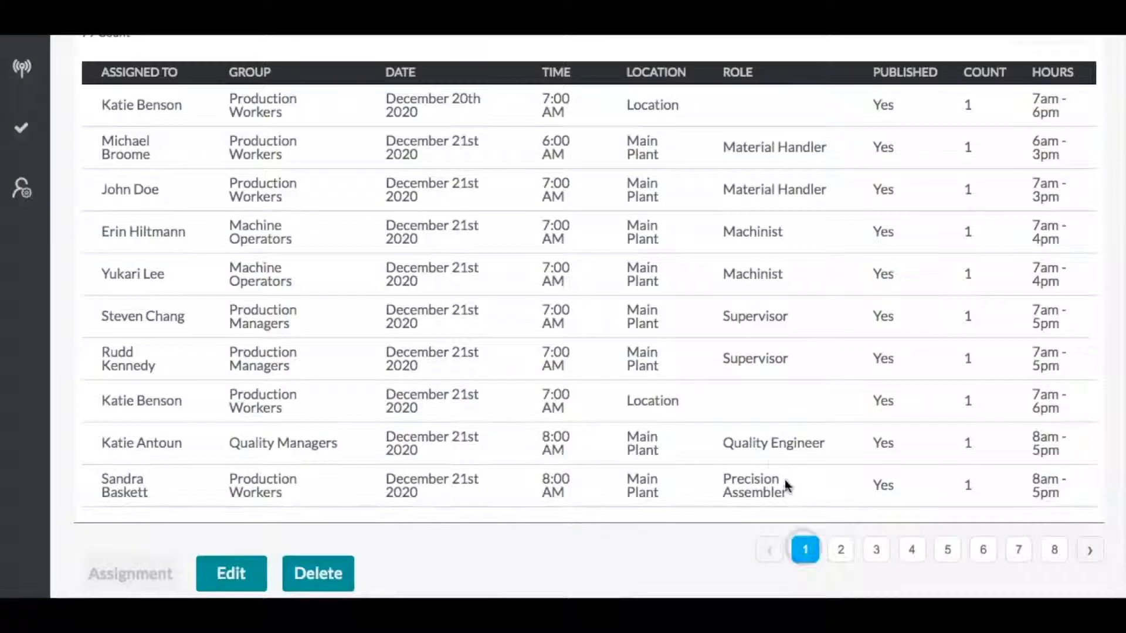
- Filter the bulk update list by the team Production Workers
scroll(730, 347, up, 1)
scroll(730, 346, up, 5)
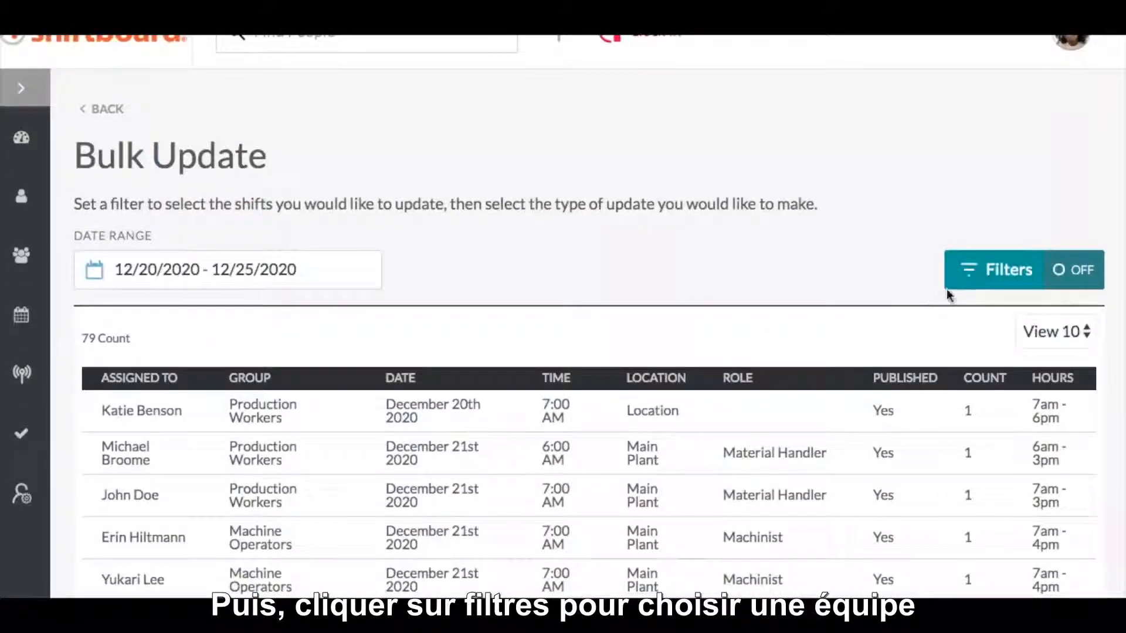
click(969, 280)
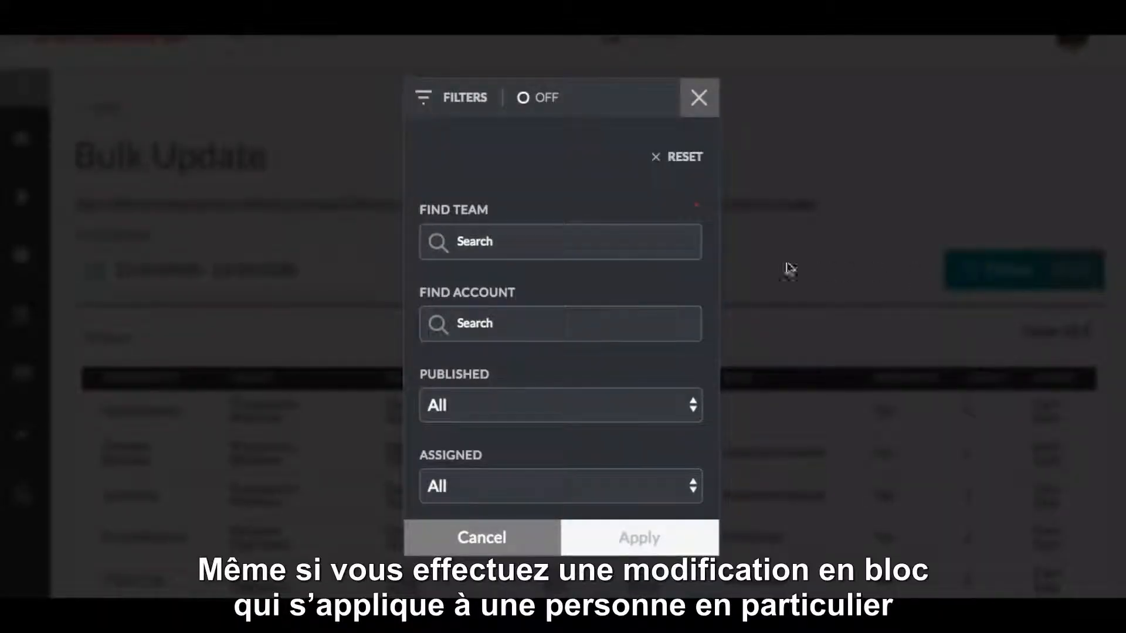
click(642, 248)
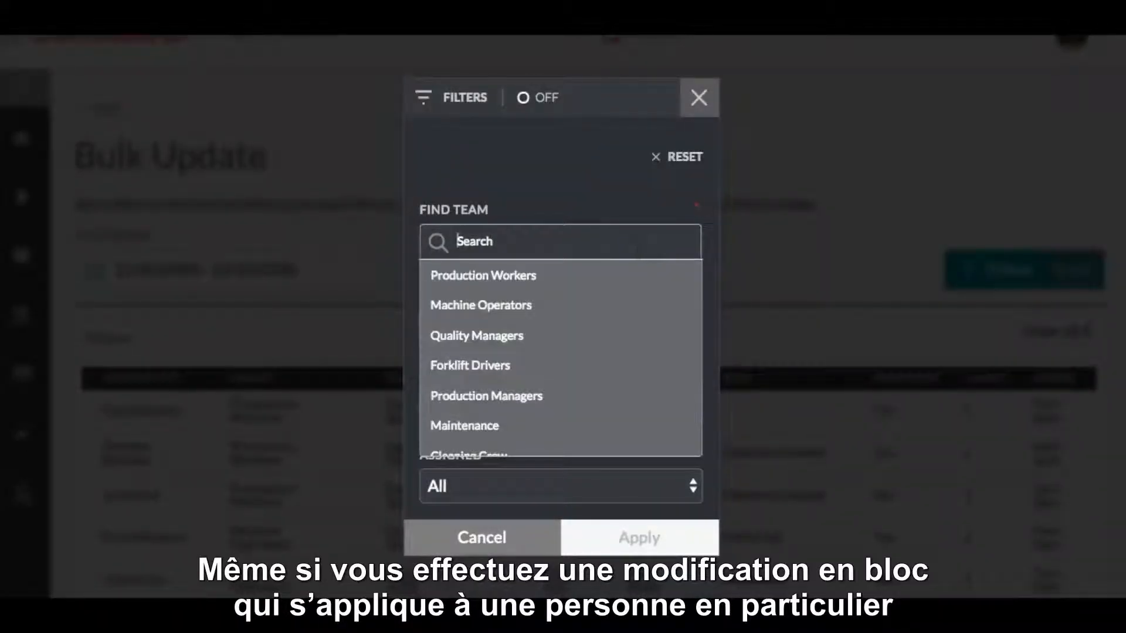
click(632, 276)
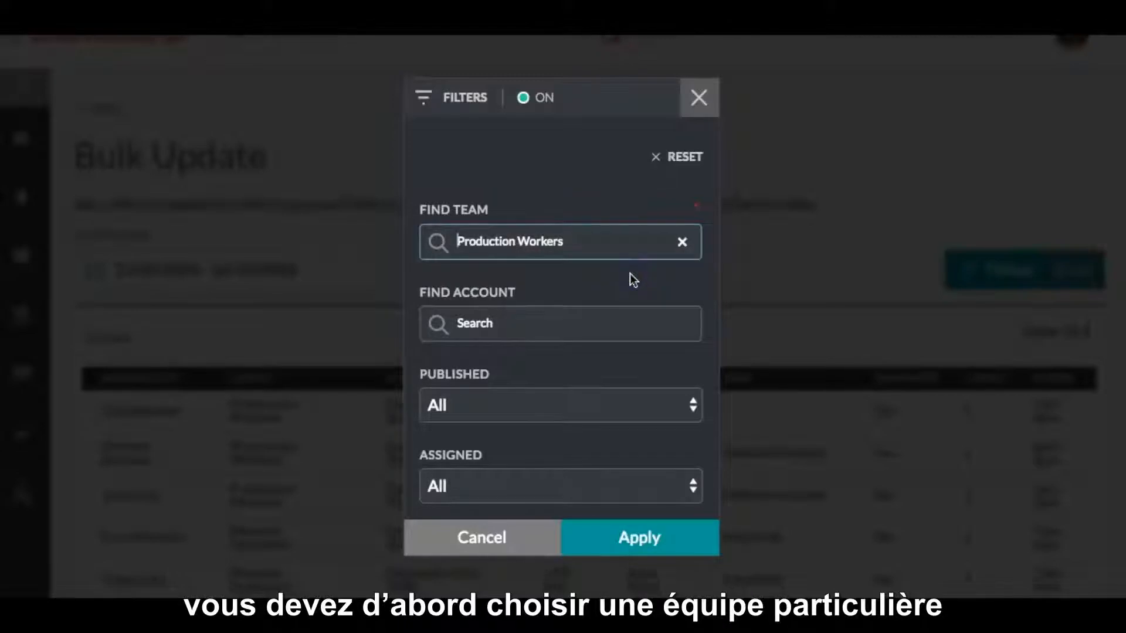
click(642, 540)
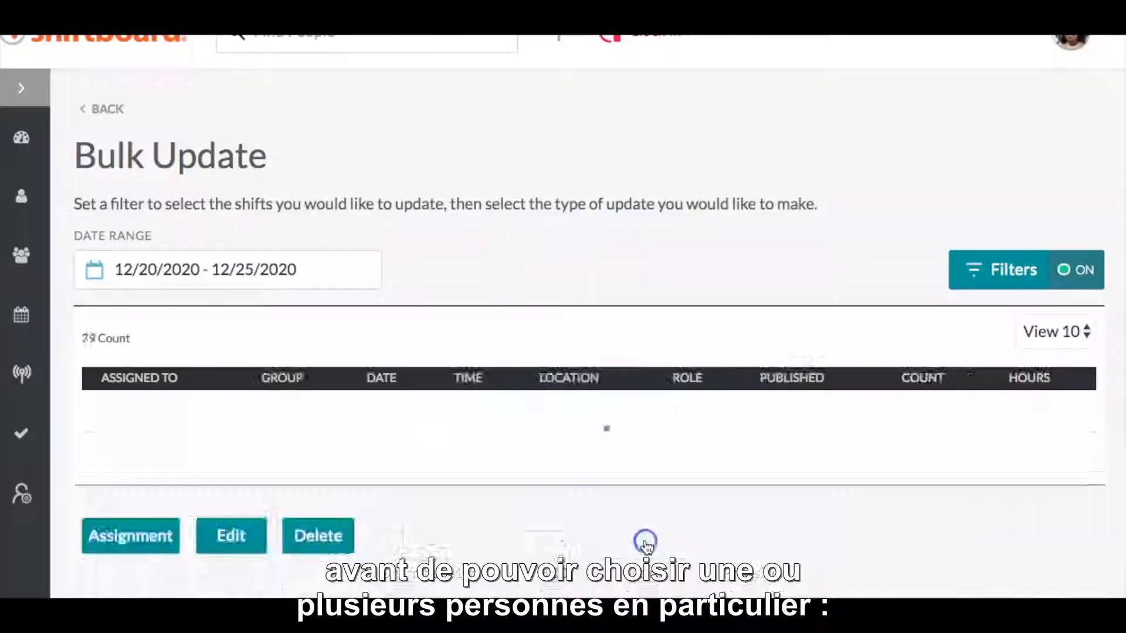
- Look through pages 2 and 3 of the Production Workers shift list and return to page 1
scroll(759, 476, down, 5)
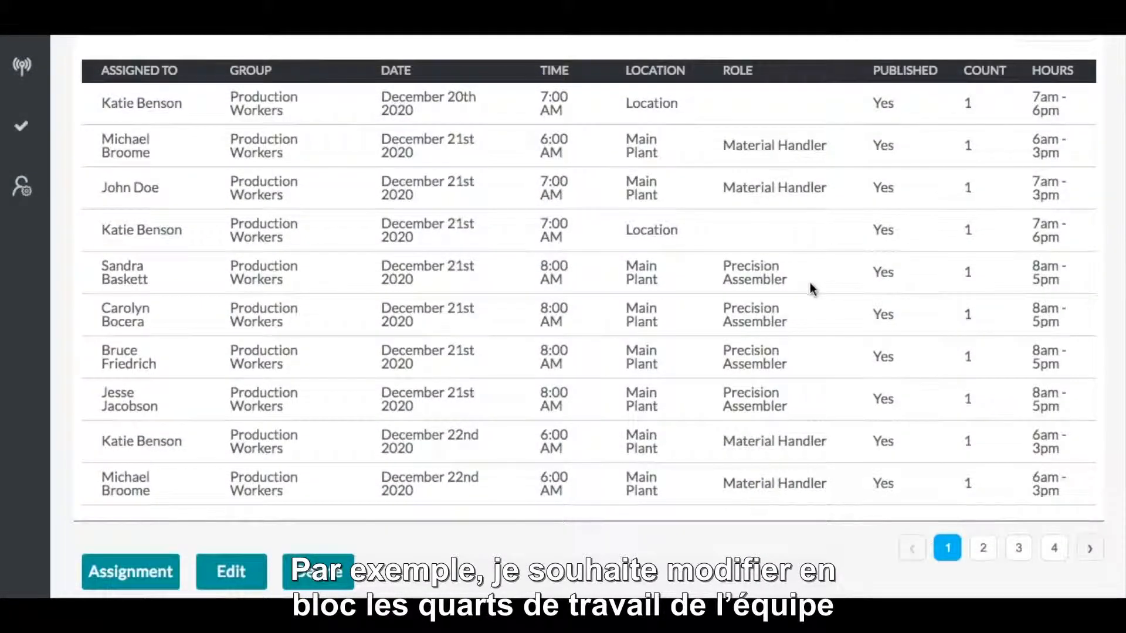
click(1000, 552)
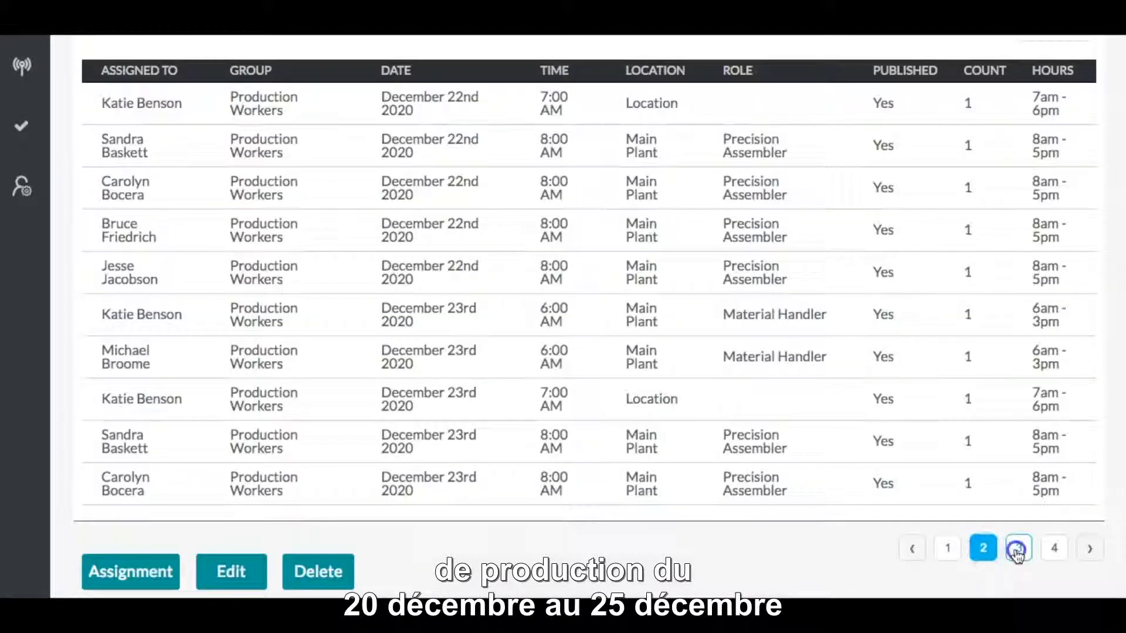
click(1017, 552)
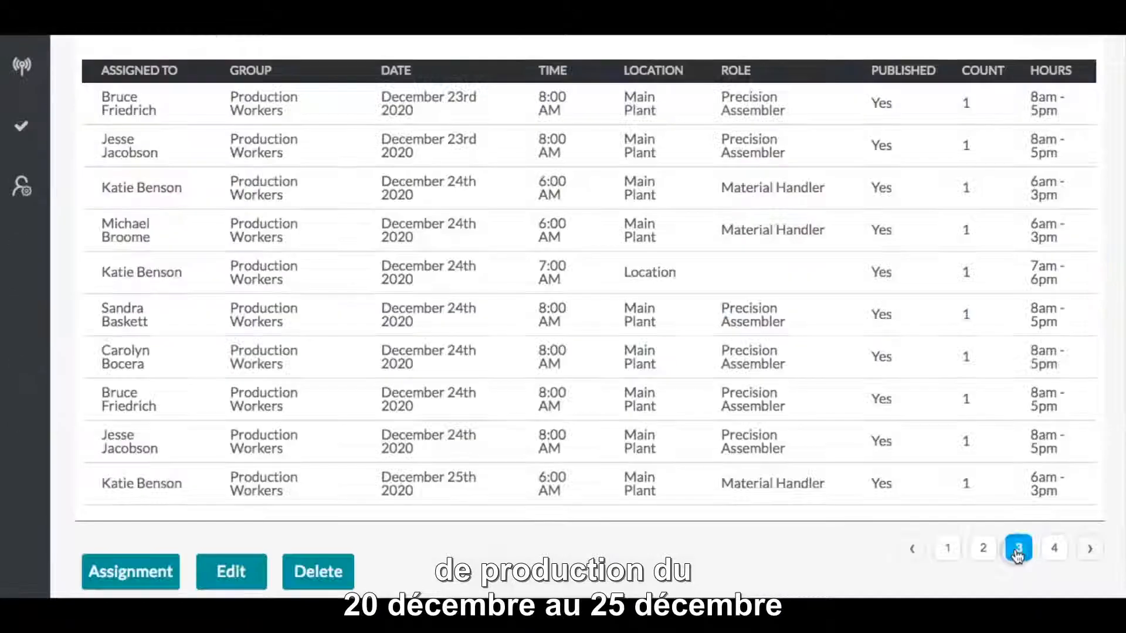
click(949, 552)
- Narrow the filters to the third account listed for the Production Workers team and apply them
scroll(733, 296, up, 5)
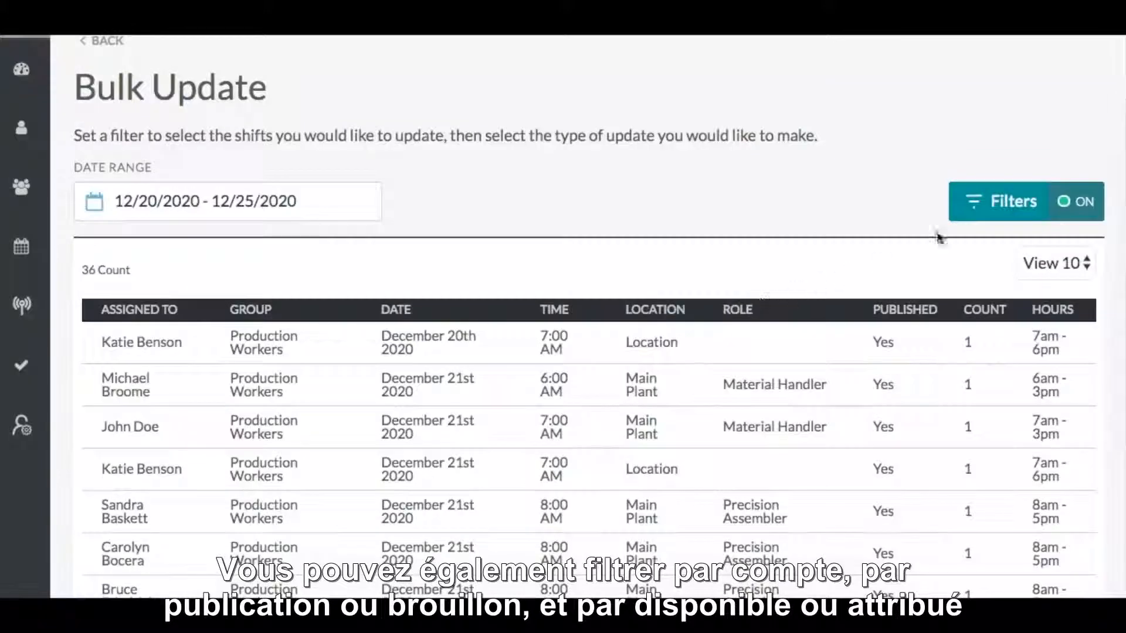
click(979, 211)
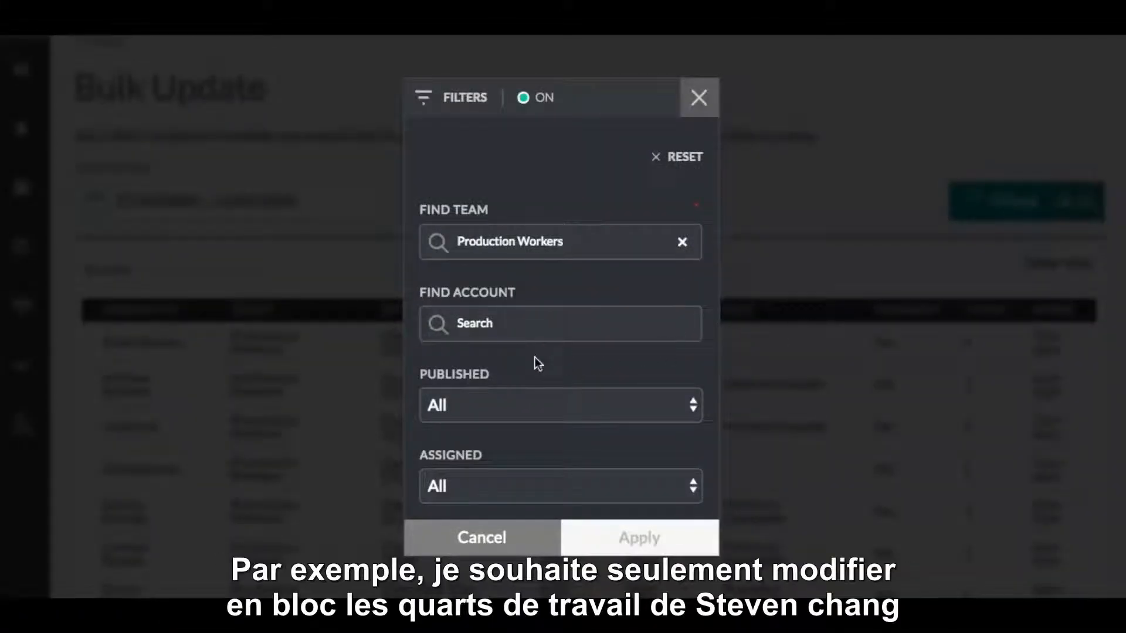
click(519, 332)
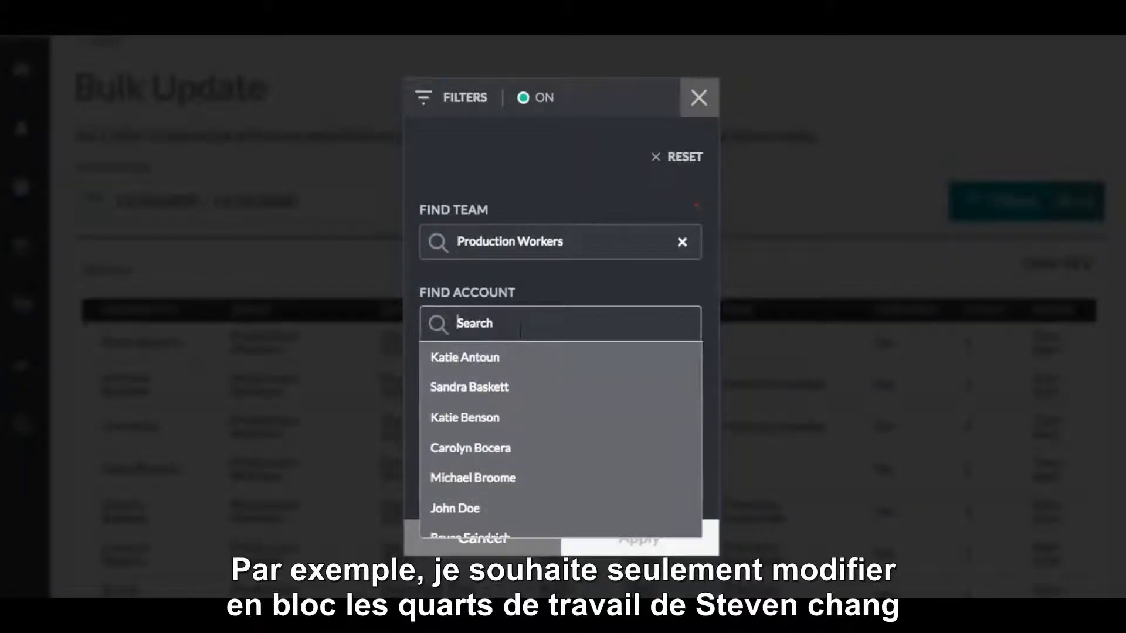
click(492, 422)
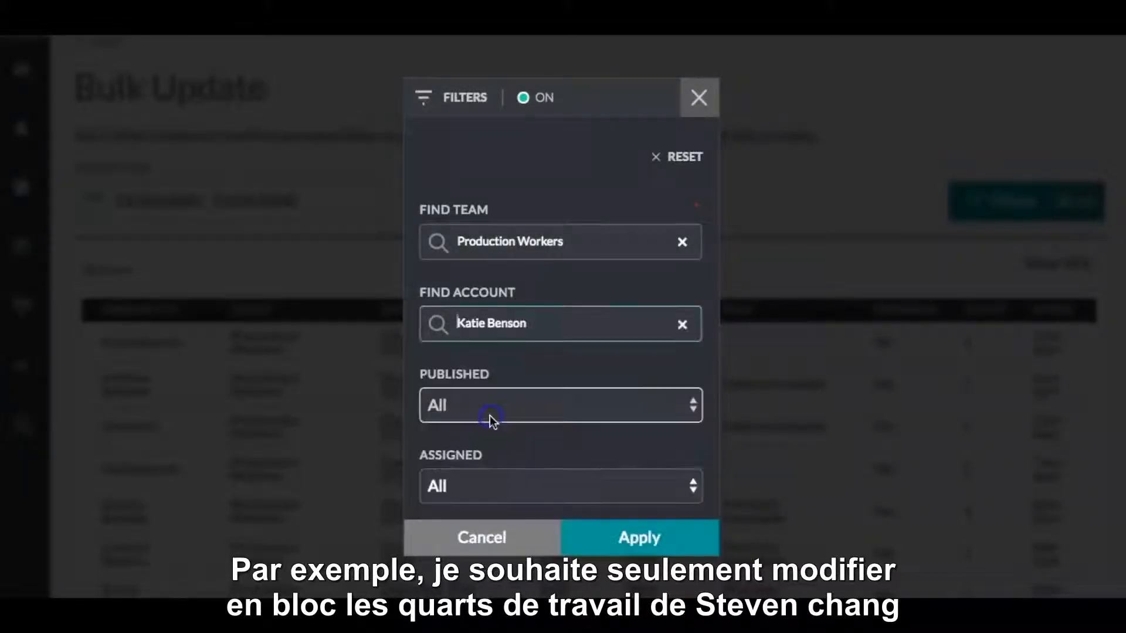
click(626, 542)
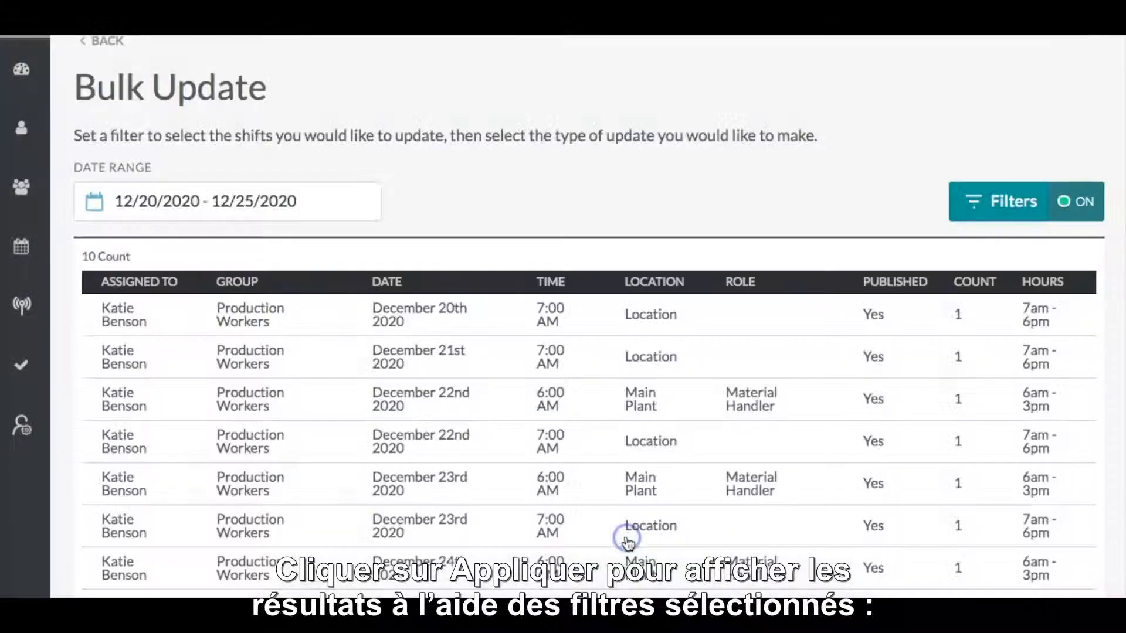
- Review the shifts listed for the selected worker from December 20 to 25
scroll(575, 455, down, 3)
scroll(577, 454, down, 3)
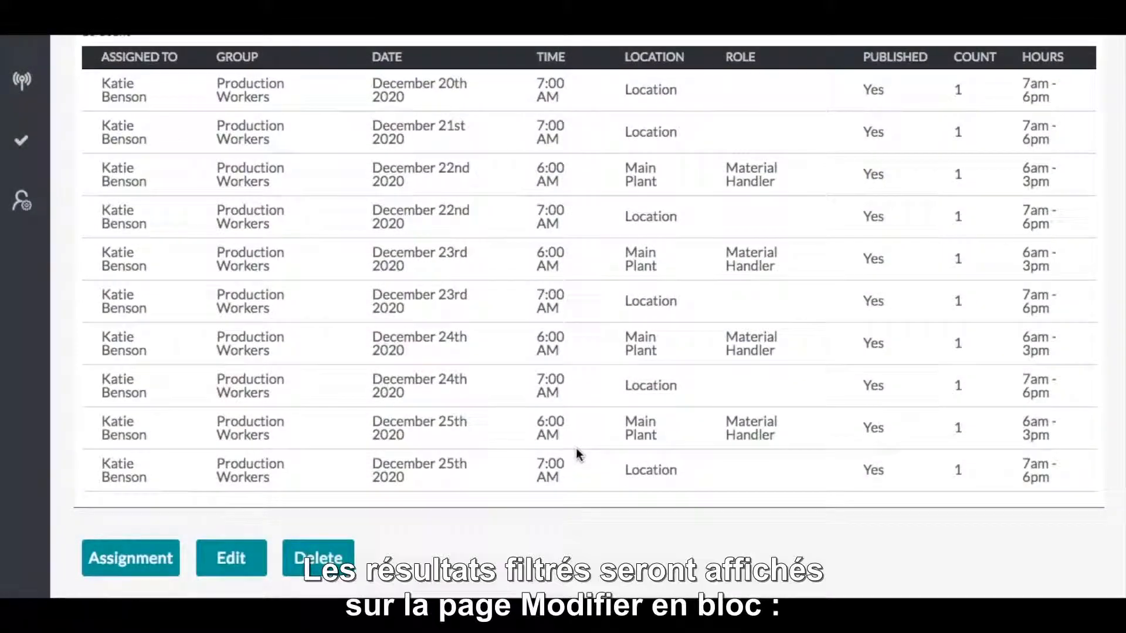
scroll(576, 449, up, 5)
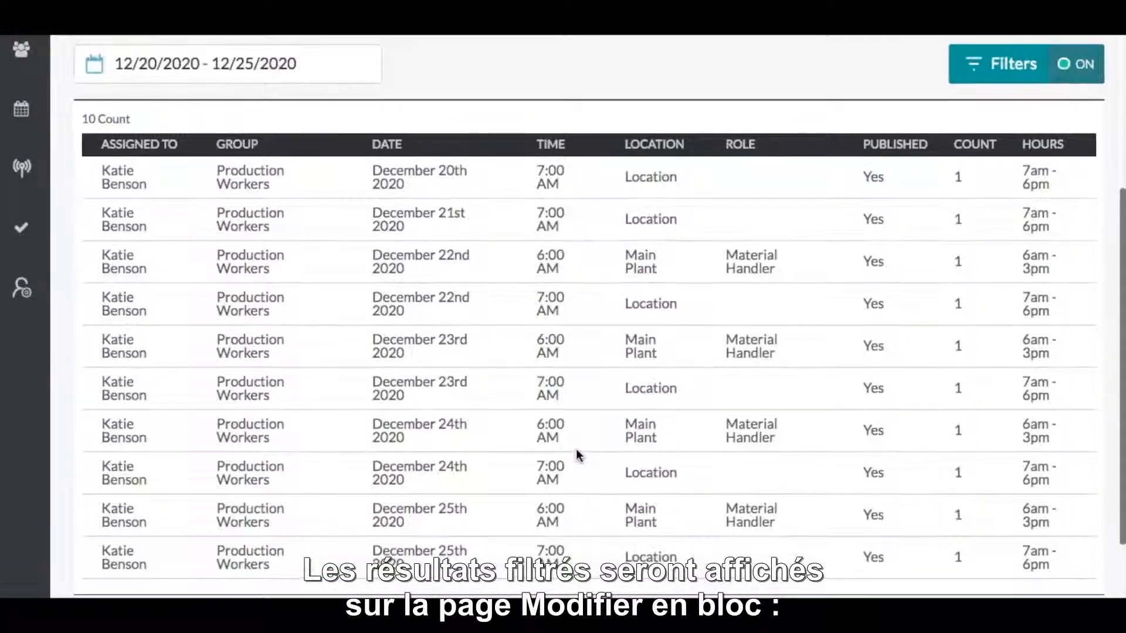
scroll(576, 455, down, 1)
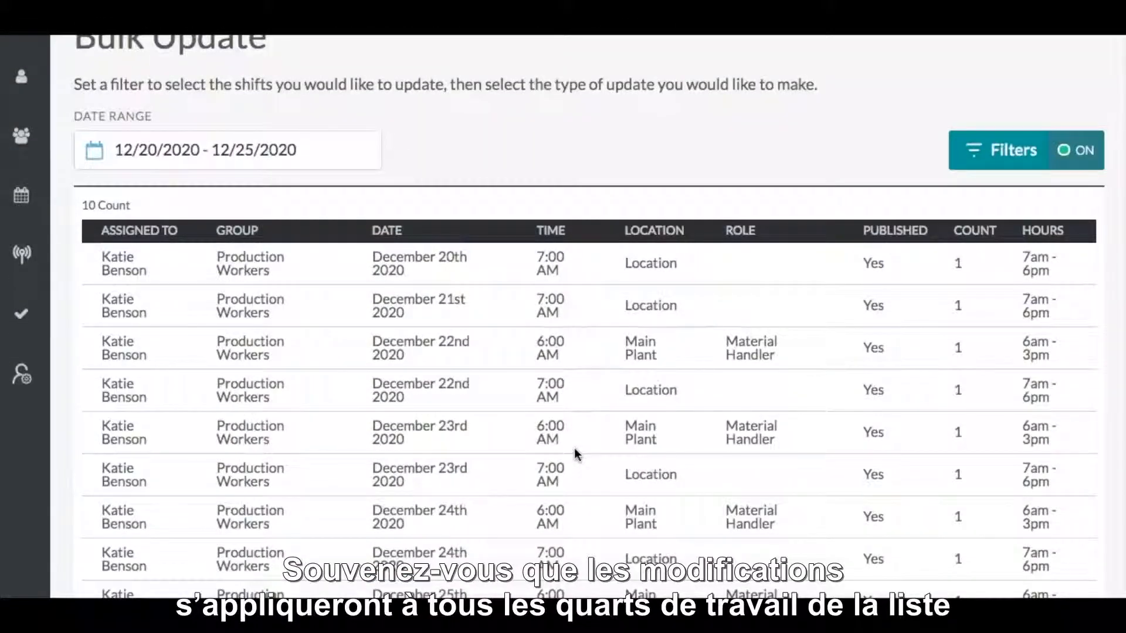
scroll(575, 453, up, 2)
scroll(576, 453, down, 4)
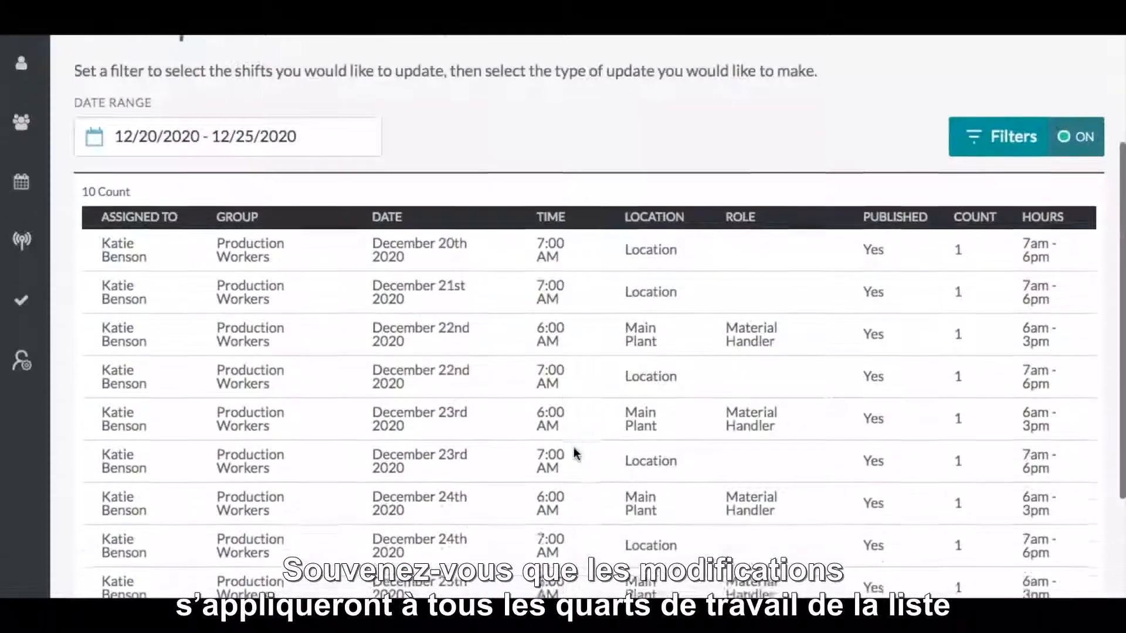
- Open the bulk assignment of the filtered shifts and switch it to Unassign All Shifts
scroll(576, 453, down, 3)
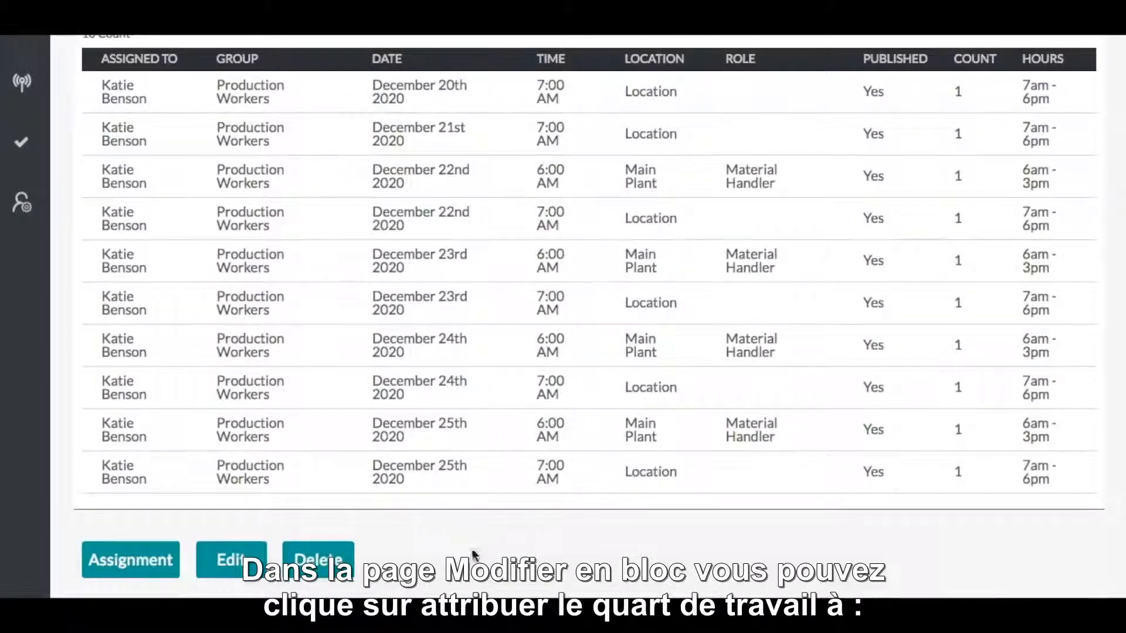
click(142, 572)
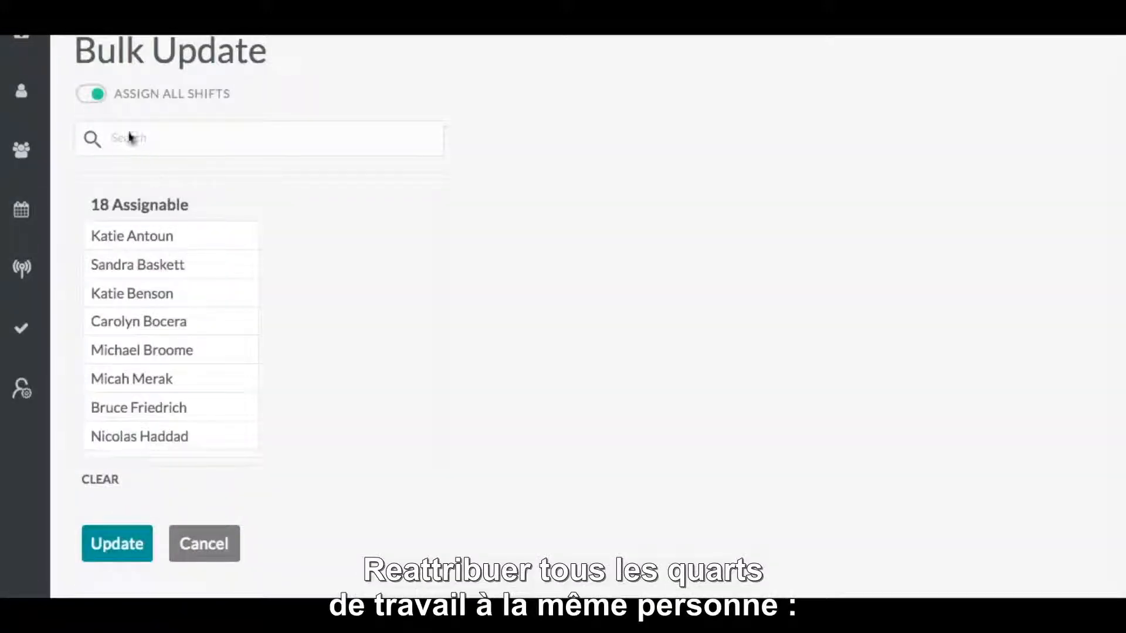
click(100, 103)
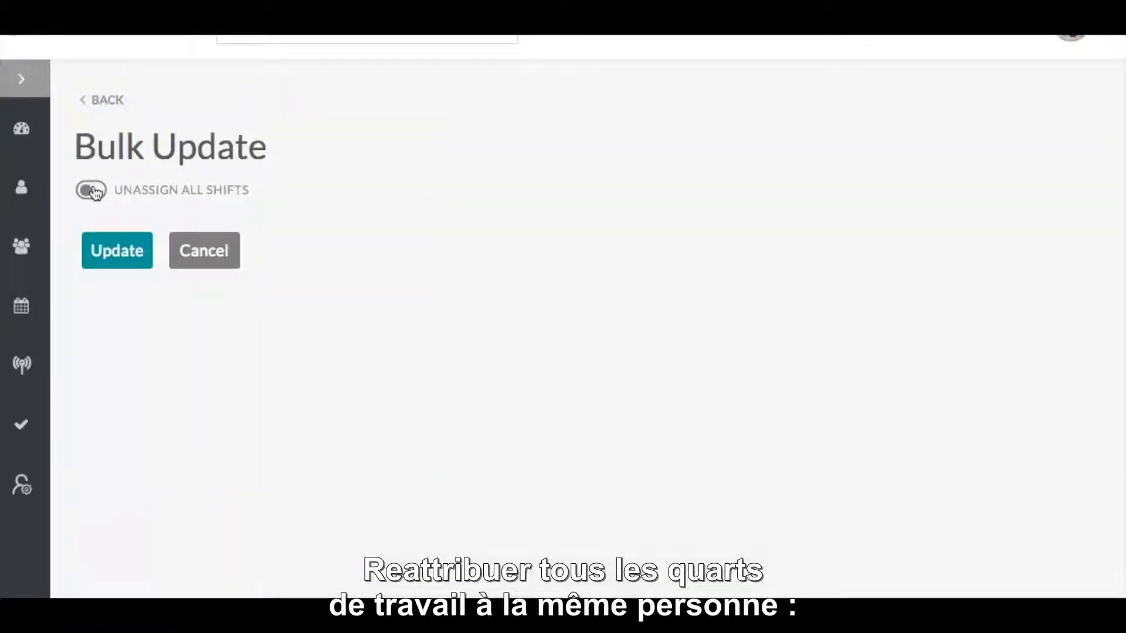
- Try to reassign all filtered shifts to the eighth worker in the assignable list using Assign All Shifts, and cancel
click(93, 191)
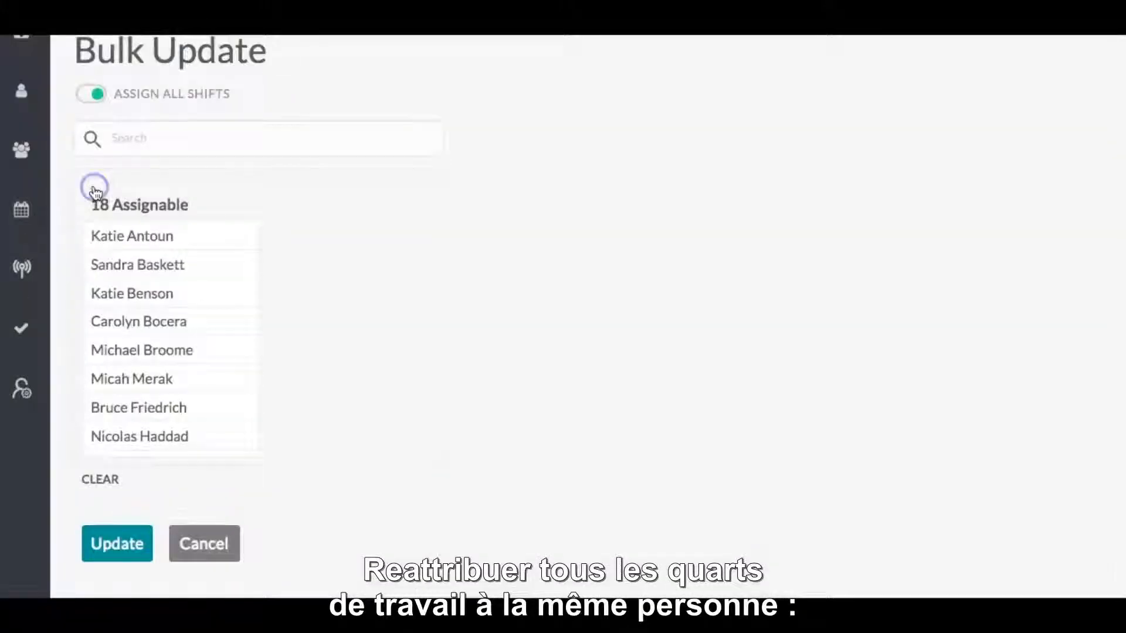
click(152, 438)
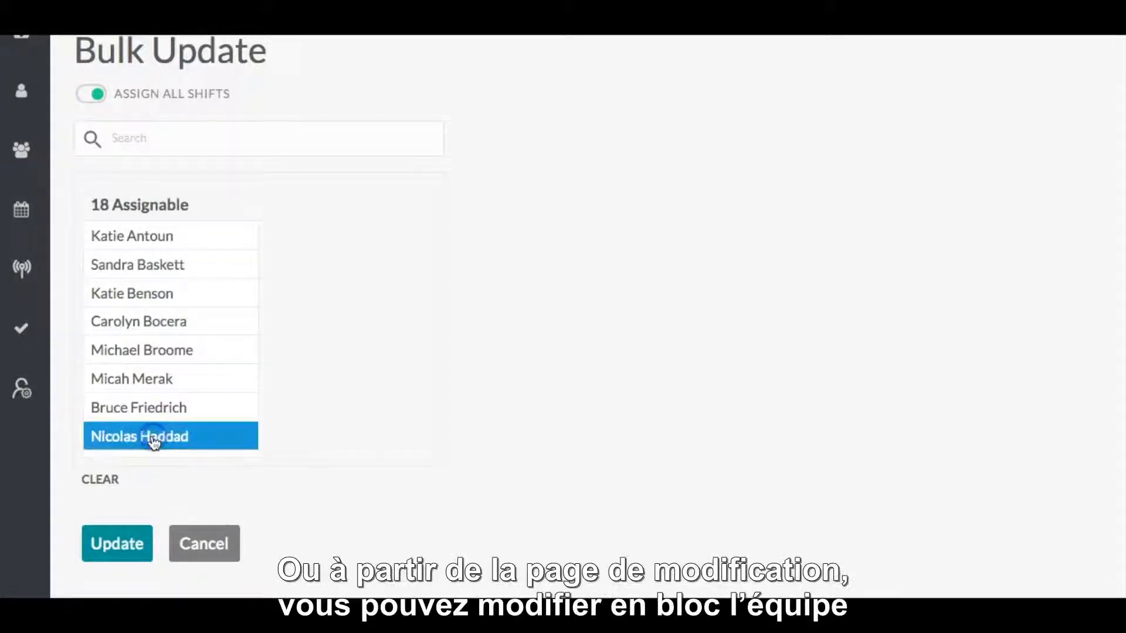
click(214, 556)
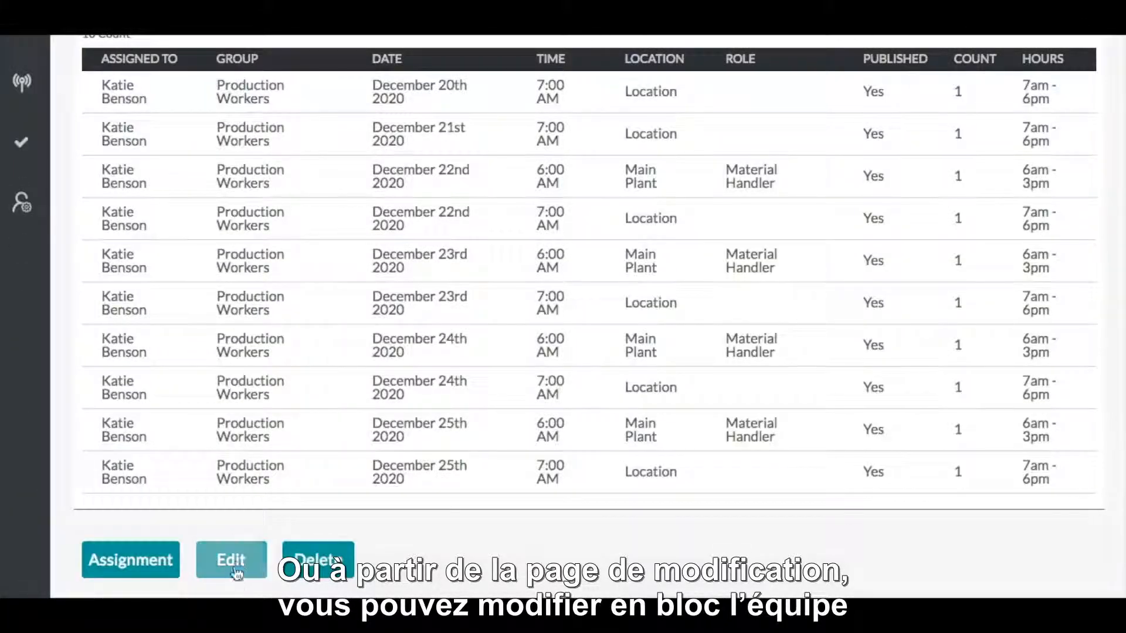
- Open the bulk edit of the filtered shifts and enable the Team, Subject, Duration and Publication fields, leaving Publication at Select One
click(233, 560)
scroll(234, 187, up, 2)
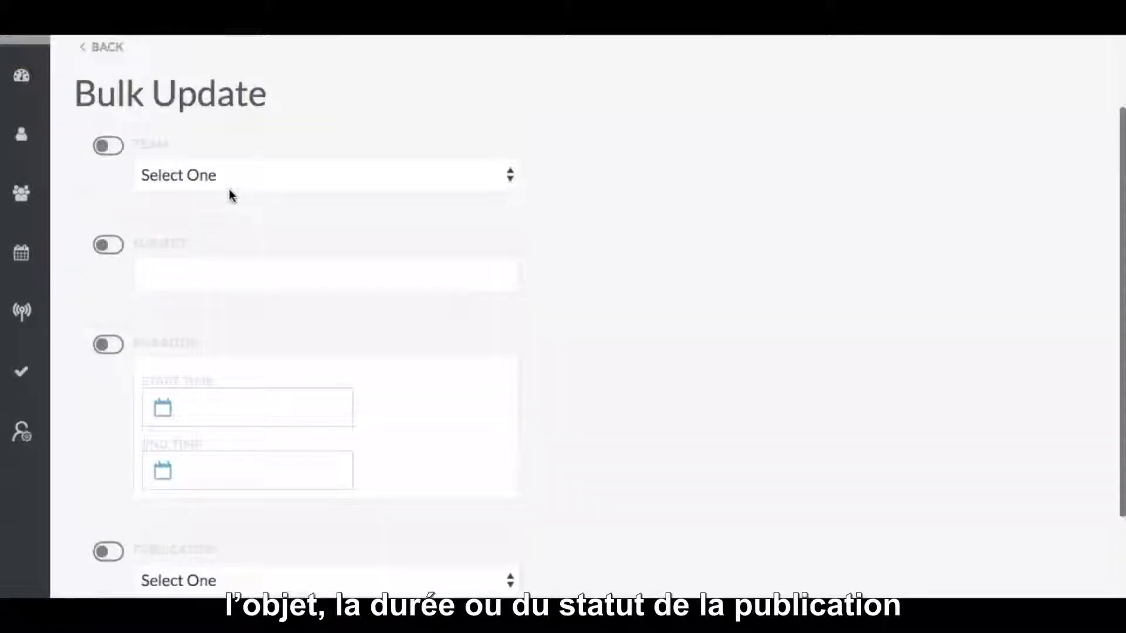
scroll(230, 195, up, 1)
click(108, 216)
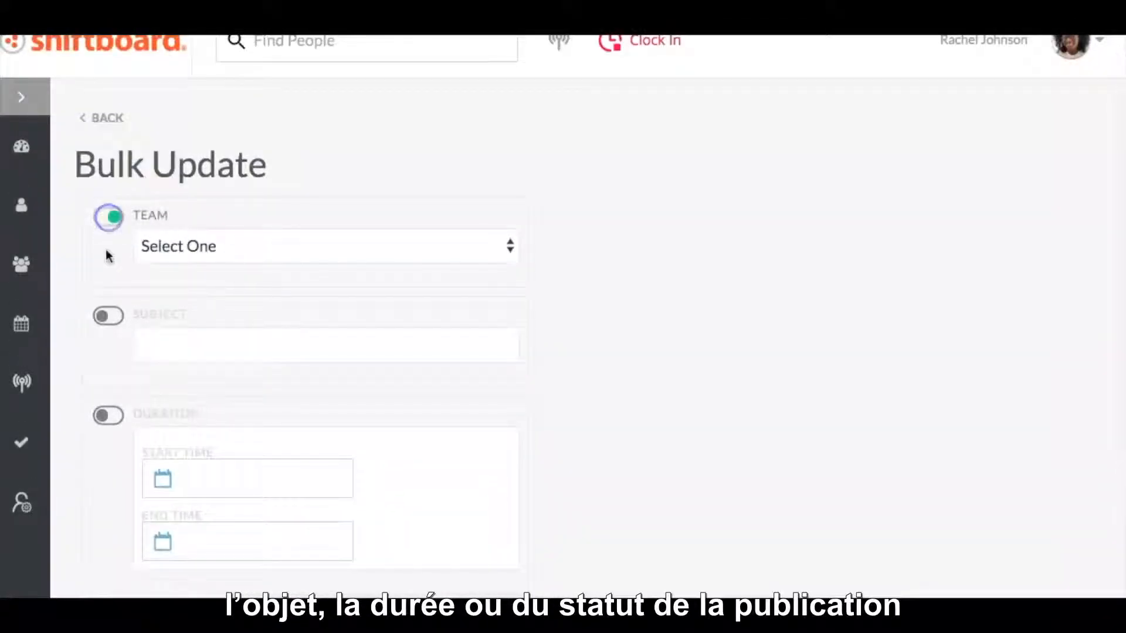
click(108, 316)
click(110, 415)
scroll(103, 416, down, 3)
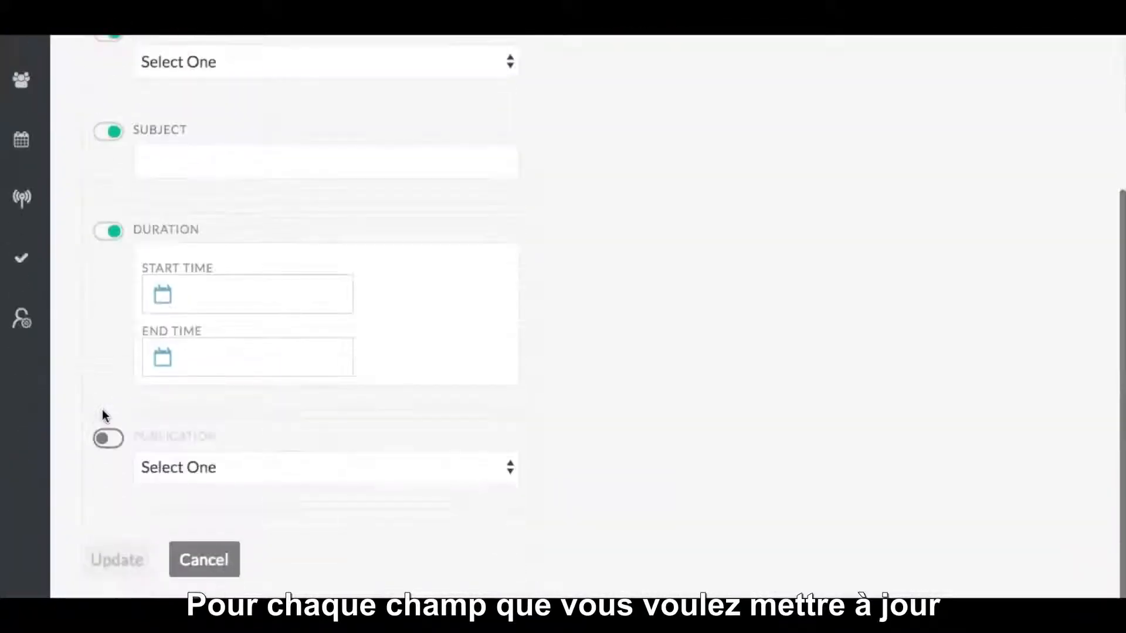
click(107, 438)
click(183, 469)
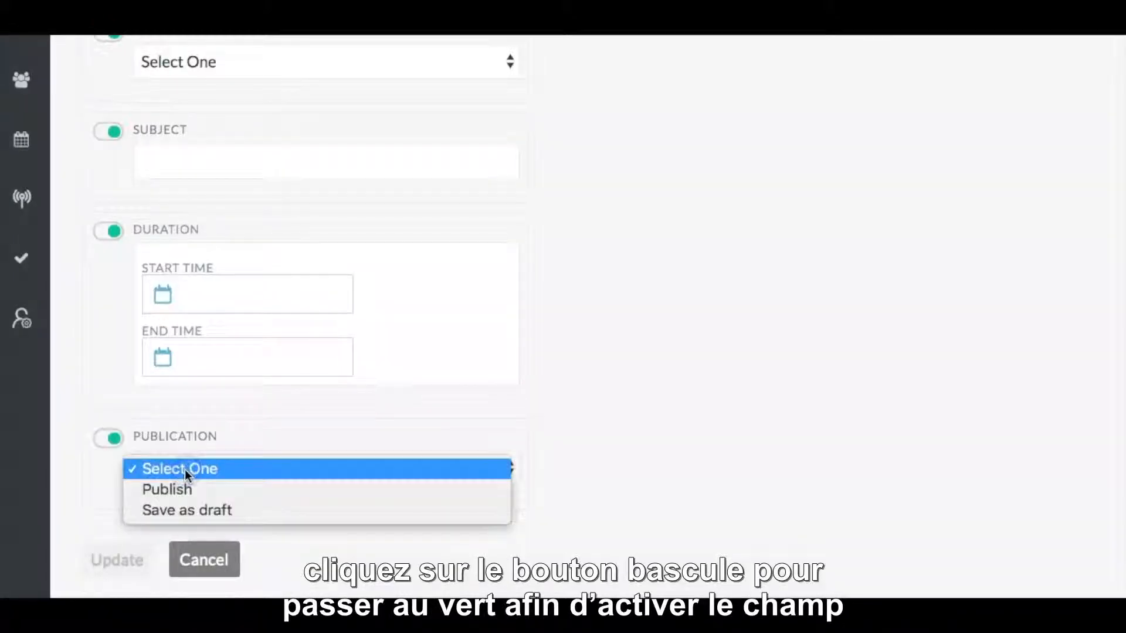
click(185, 469)
- Disable the Publication, Duration and Subject fields and set the team to Cleaning Crew
click(109, 440)
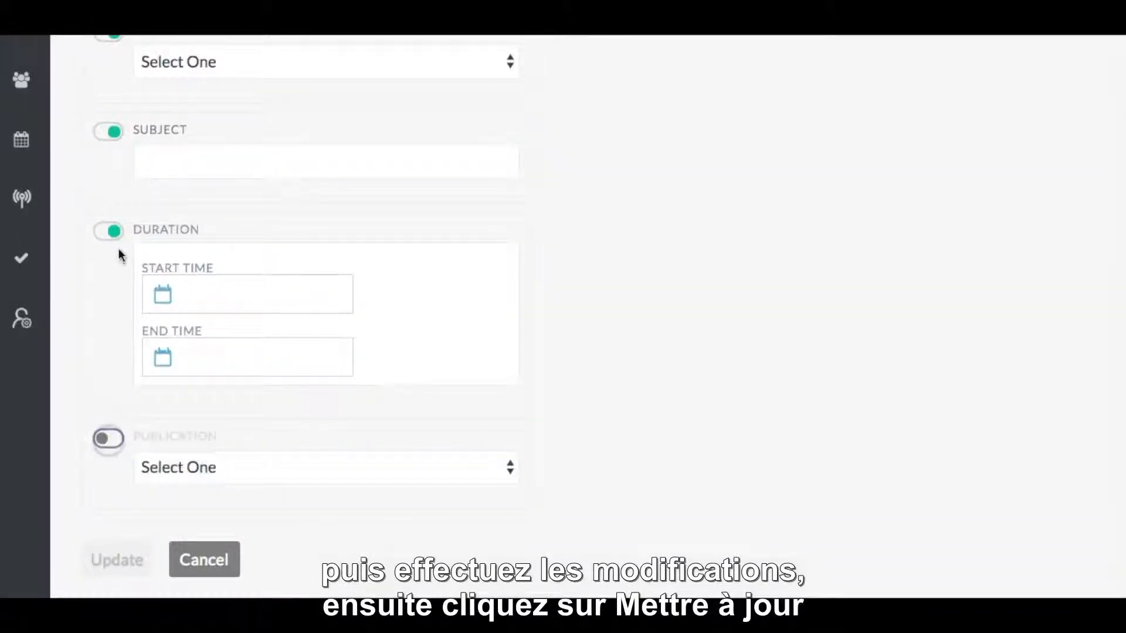
click(109, 231)
click(109, 132)
scroll(123, 126, up, 2)
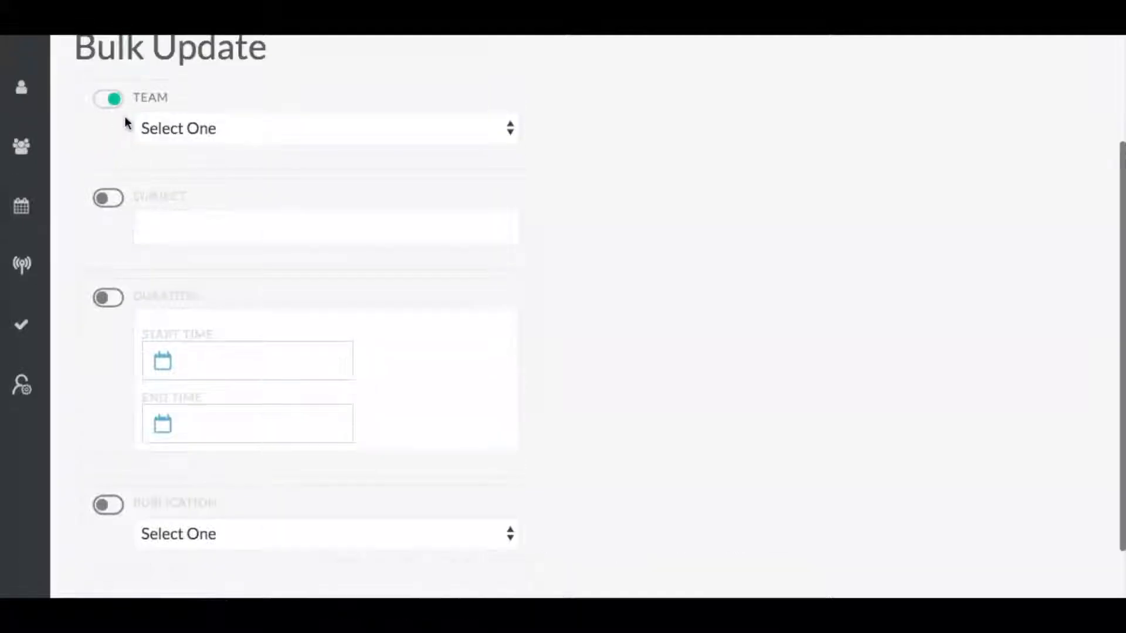
click(188, 128)
click(212, 170)
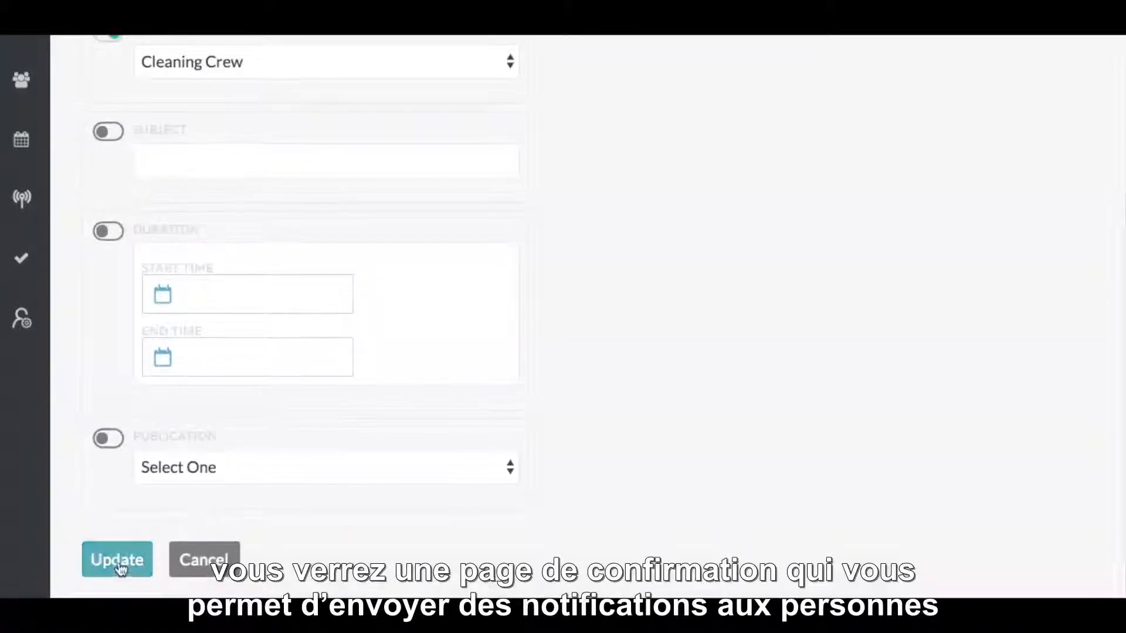
- Submit the bulk update of the filtered shifts and confirm it with Notify turned on
click(119, 563)
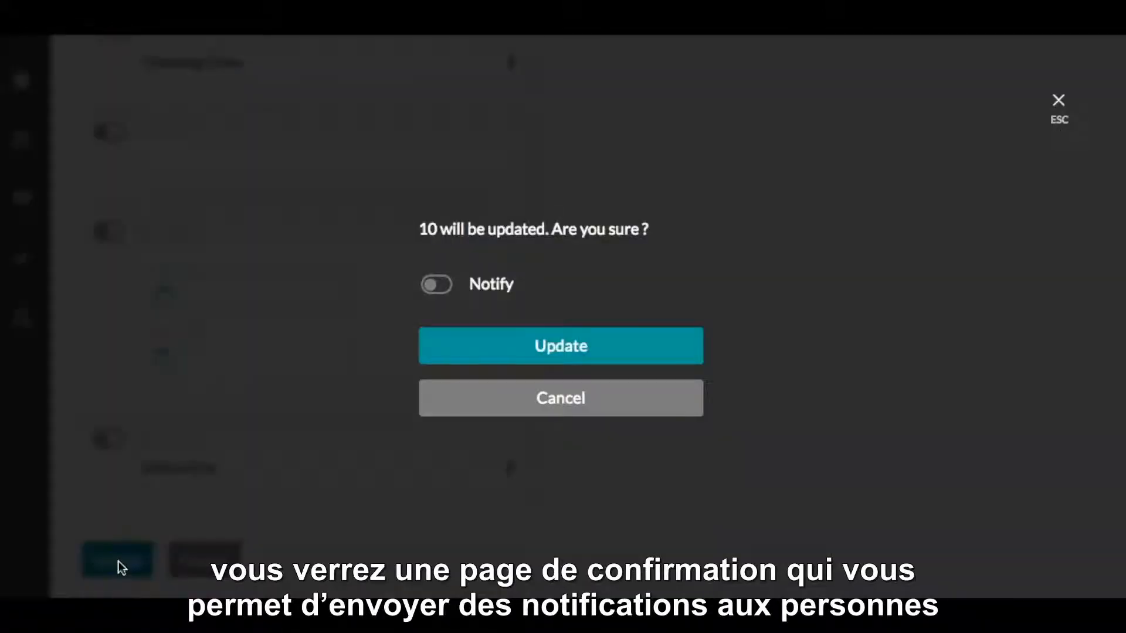
click(425, 293)
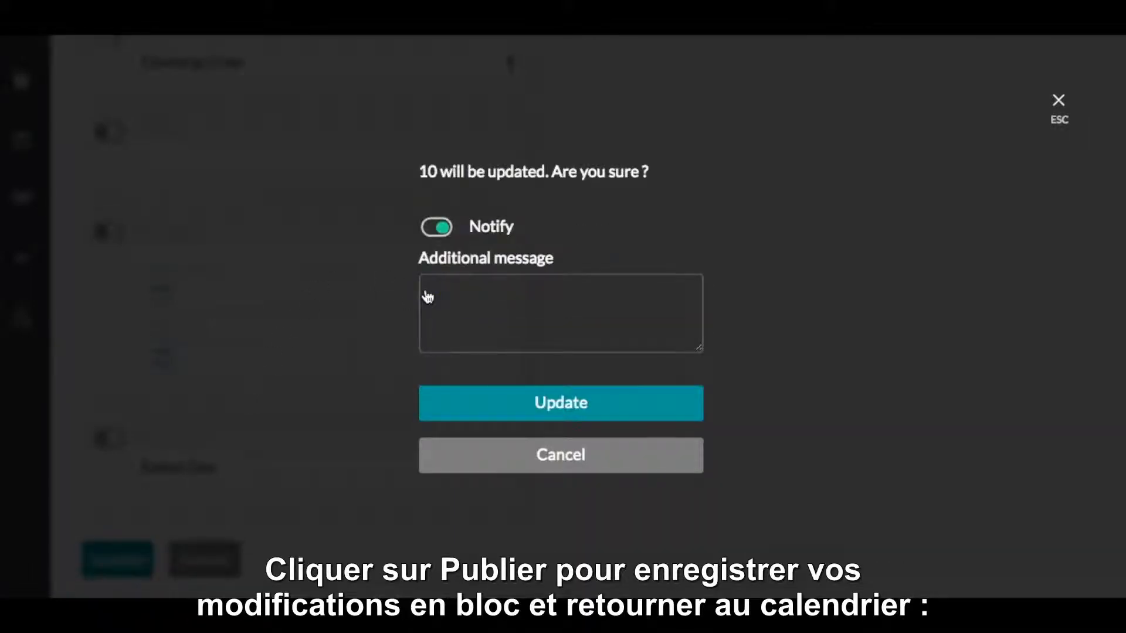
click(531, 410)
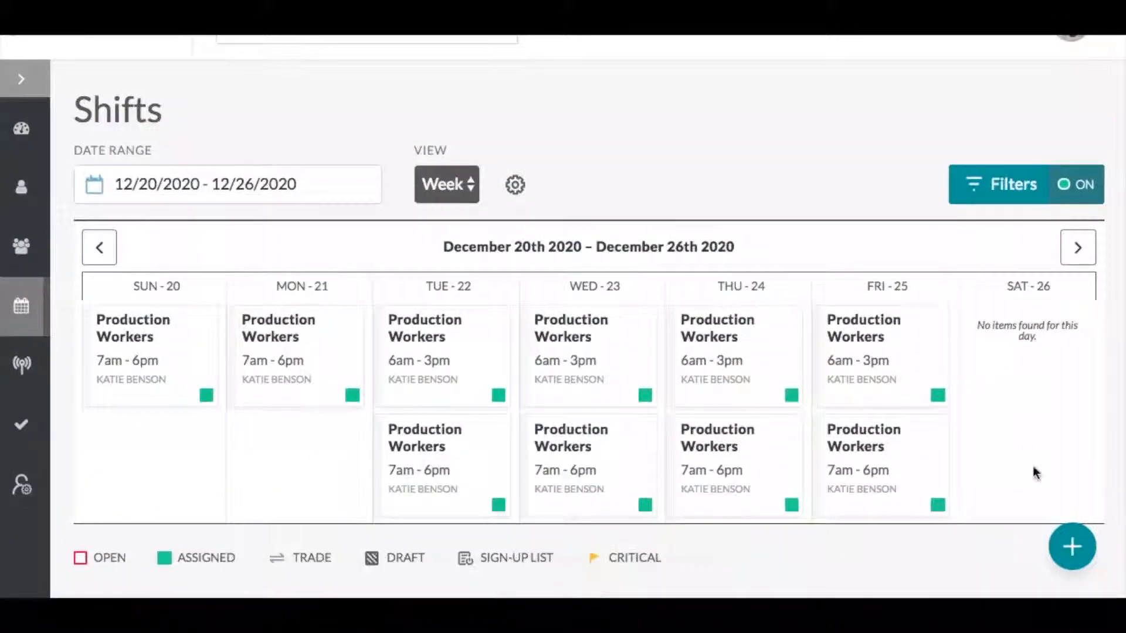
click(1004, 185)
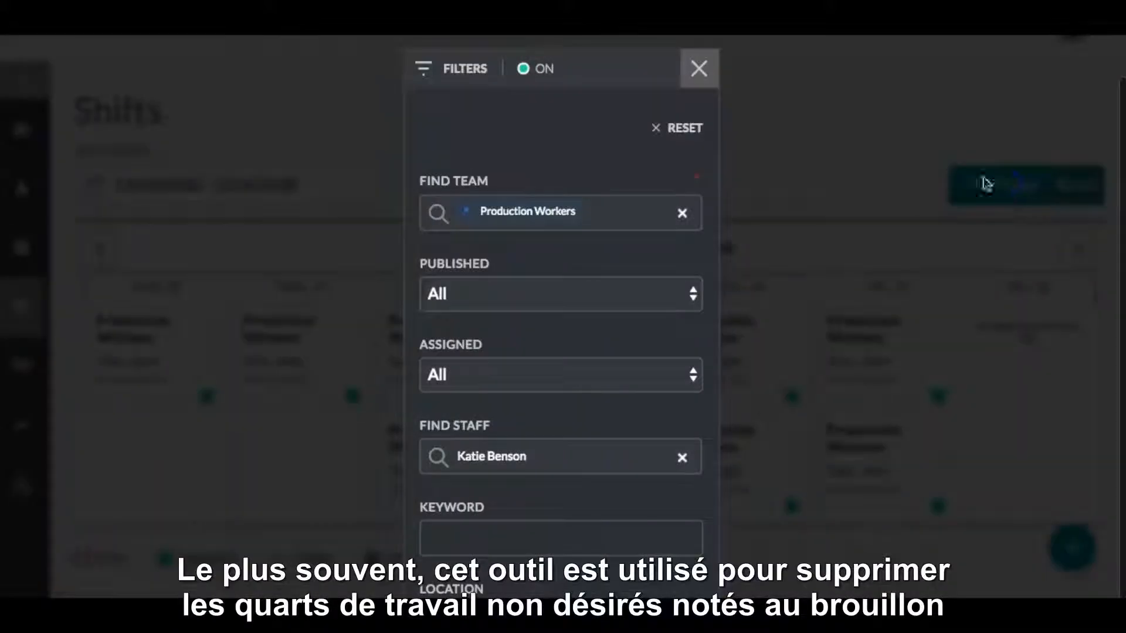
click(714, 70)
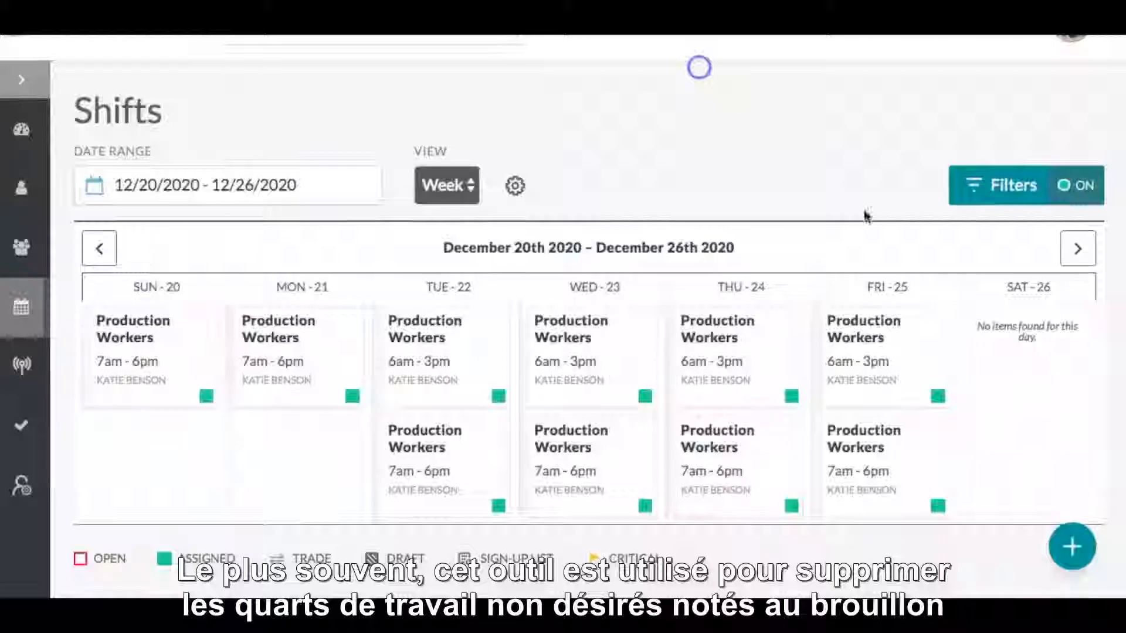
- Try to delete the January 21st 2019 Production Workers shift through Bulk Update, cancelling at the confirmation and returning to the schedule
click(1082, 548)
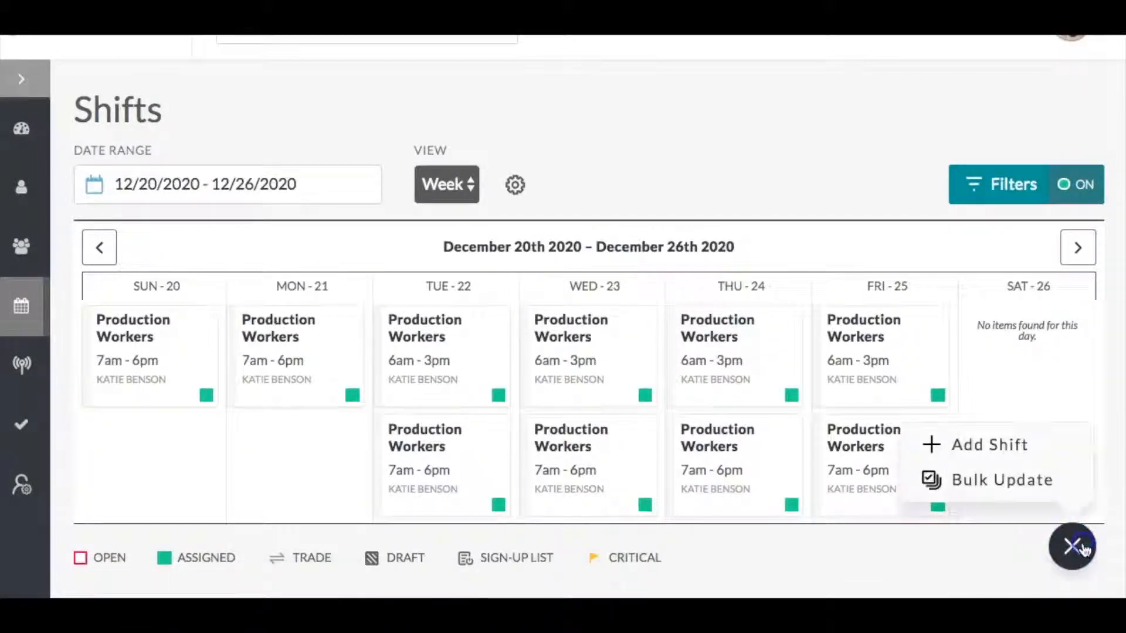
click(1019, 482)
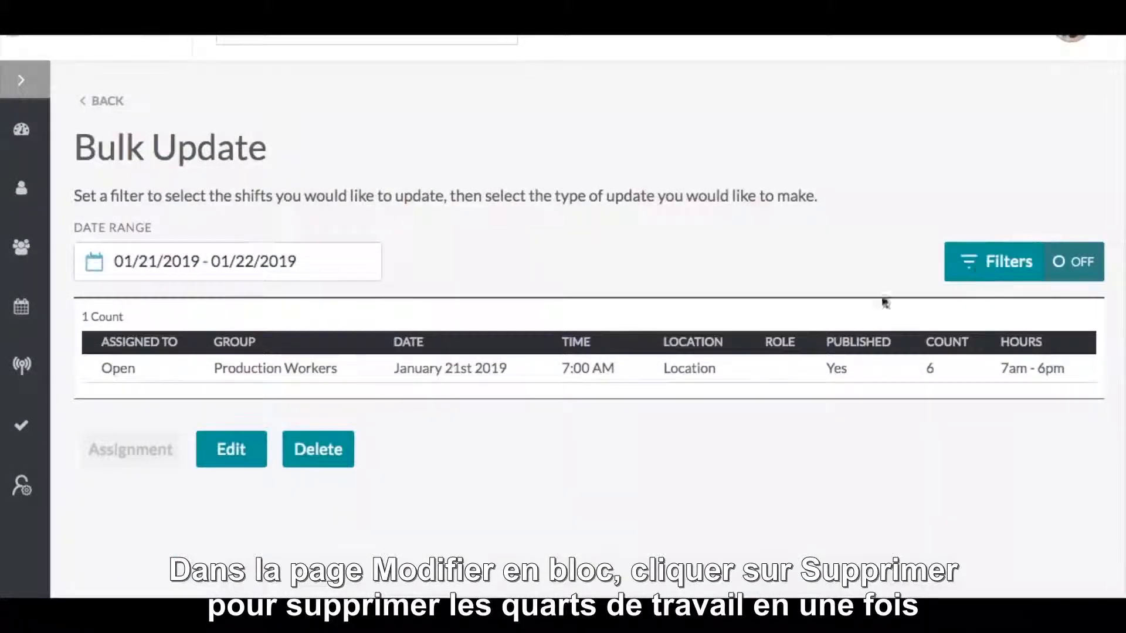
click(339, 455)
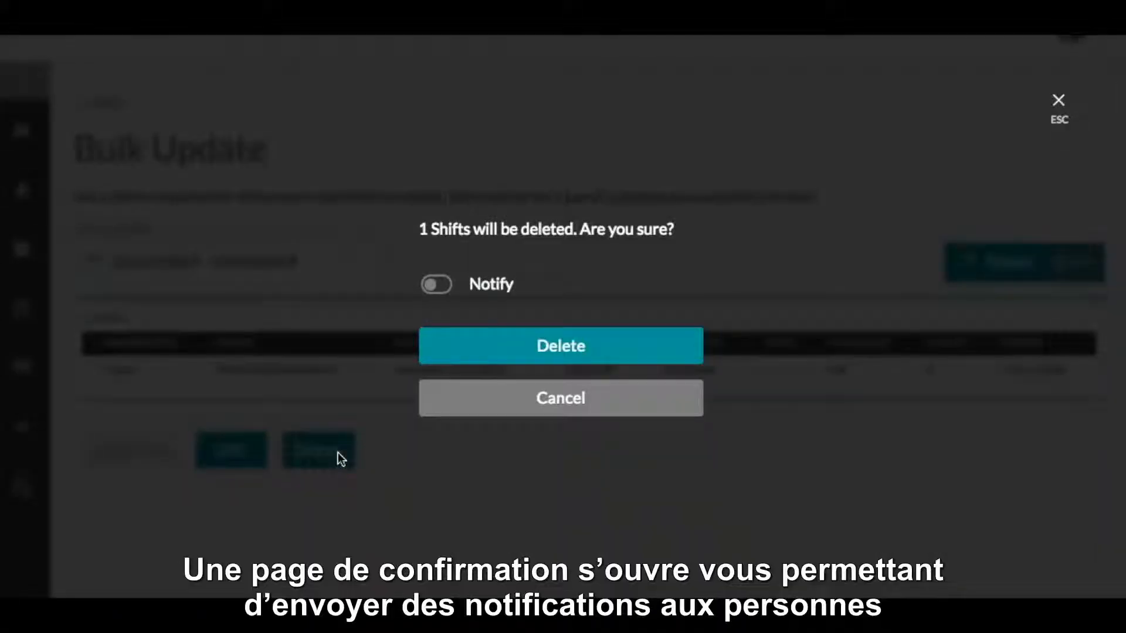
click(511, 410)
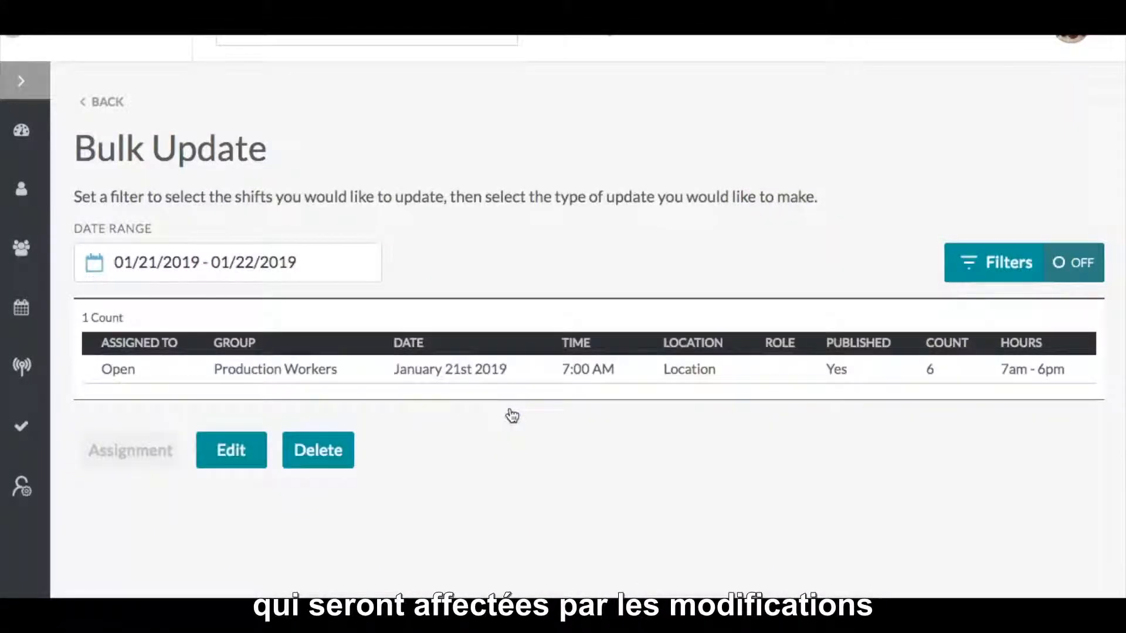
click(108, 103)
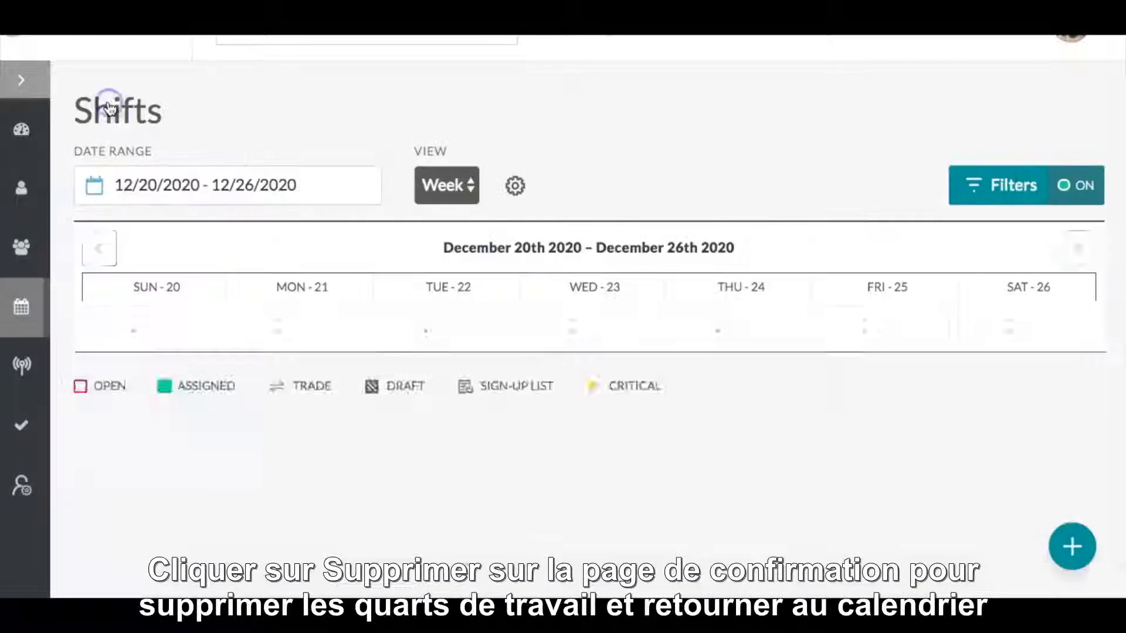